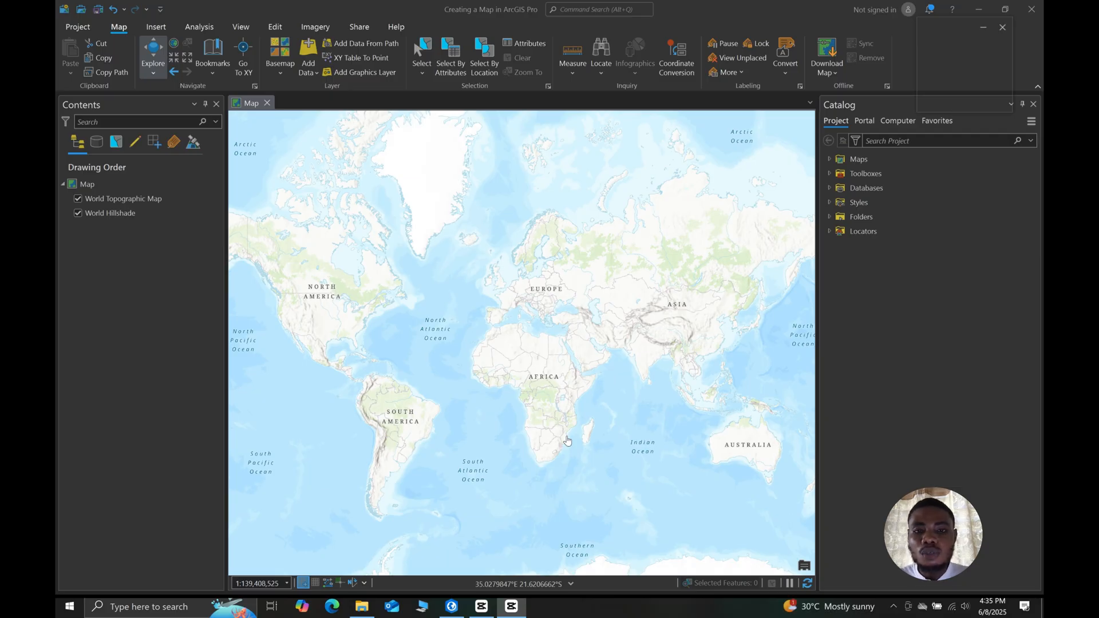
- Switch to File Explorer and examine the files in the Country_Shapefiles folder, picking out Boundary.shp, before returning to ArcGIS Pro
left_click(877, 378)
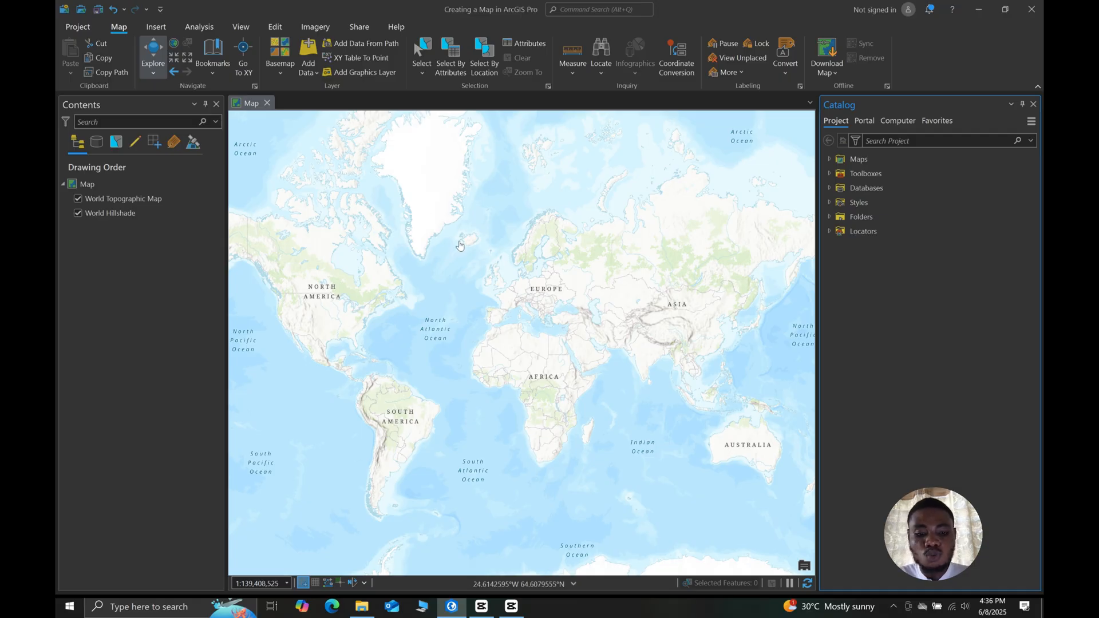
left_click(362, 606)
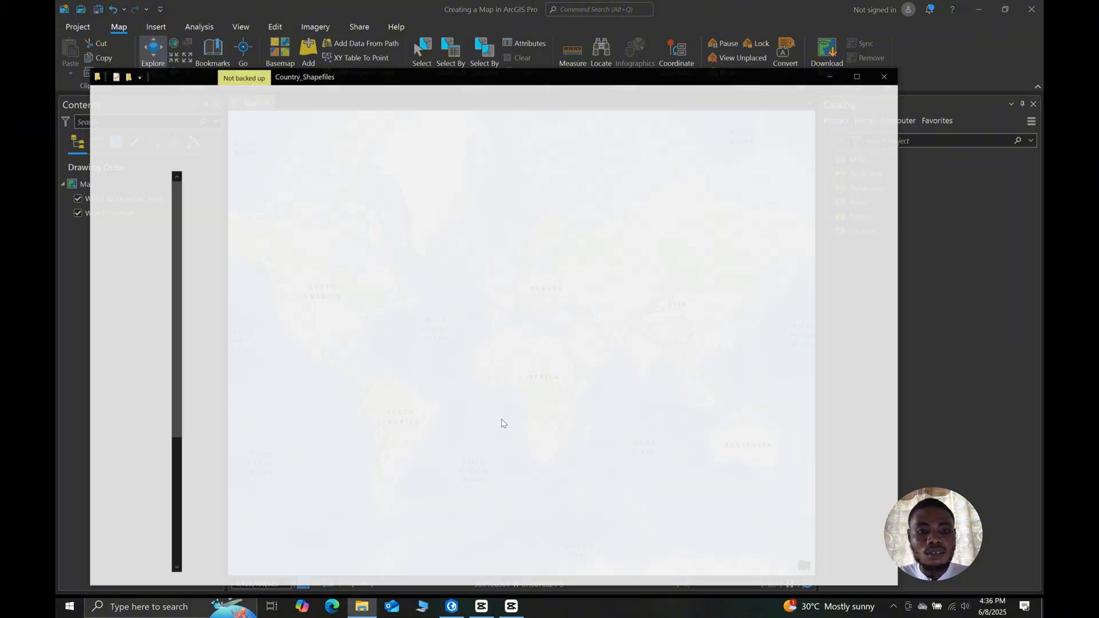
left_click_drag(395, 83, 544, 80)
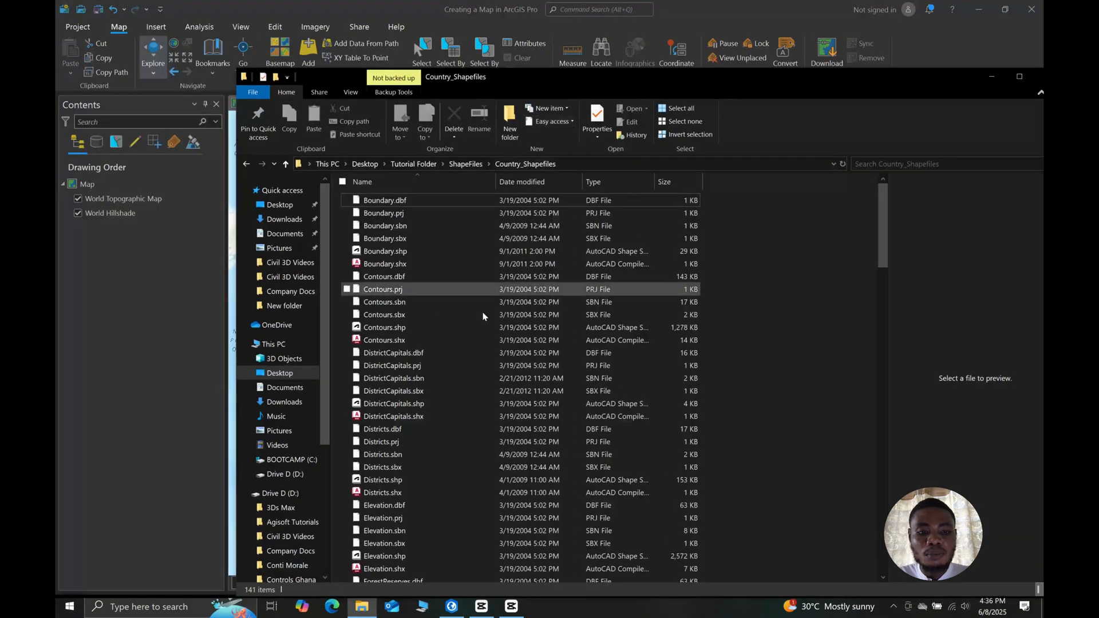
left_click(390, 253)
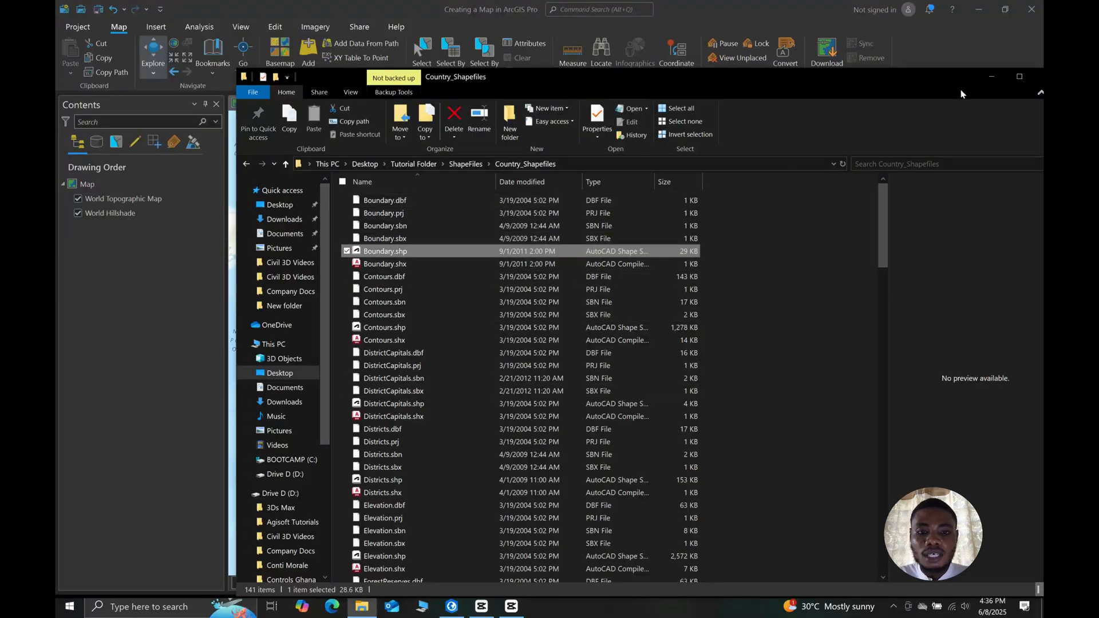
left_click(991, 77)
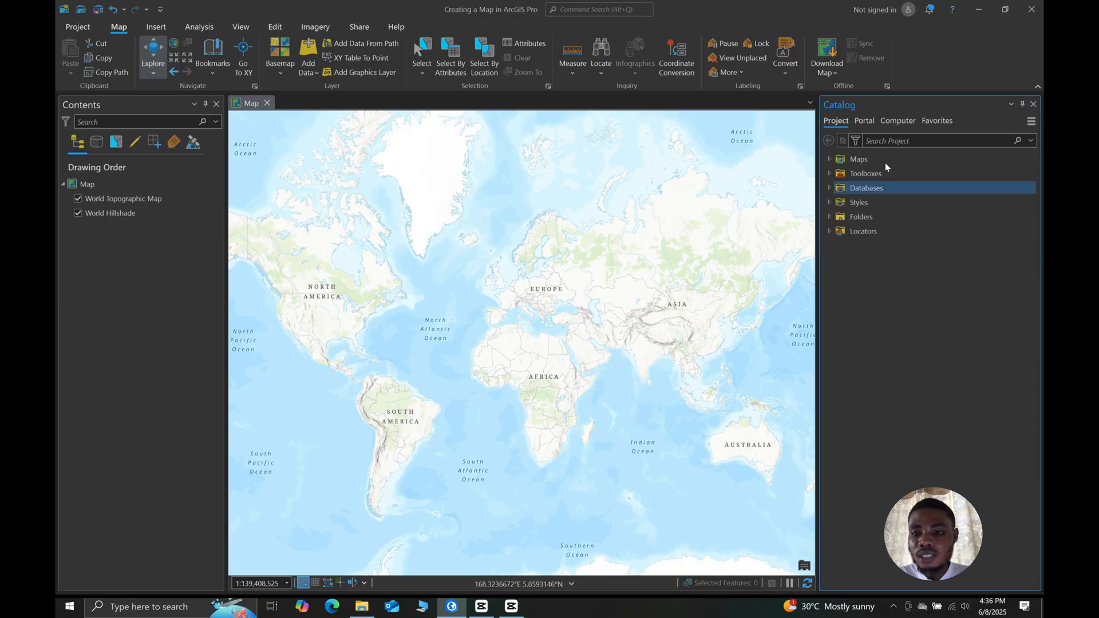
- Add a project folder connection to REGION AND DISTRICTS UPDATED, located on the Desktop under Tutorial Folder and ShapeFiles
left_click(829, 217)
left_click(891, 233)
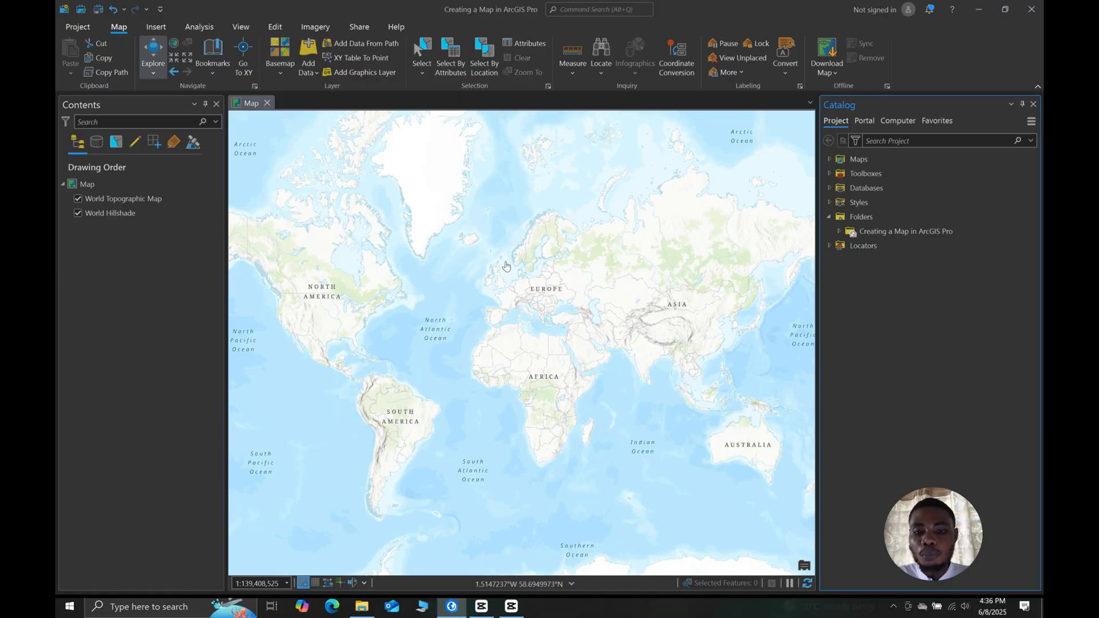
left_click(863, 218)
right_click(870, 218)
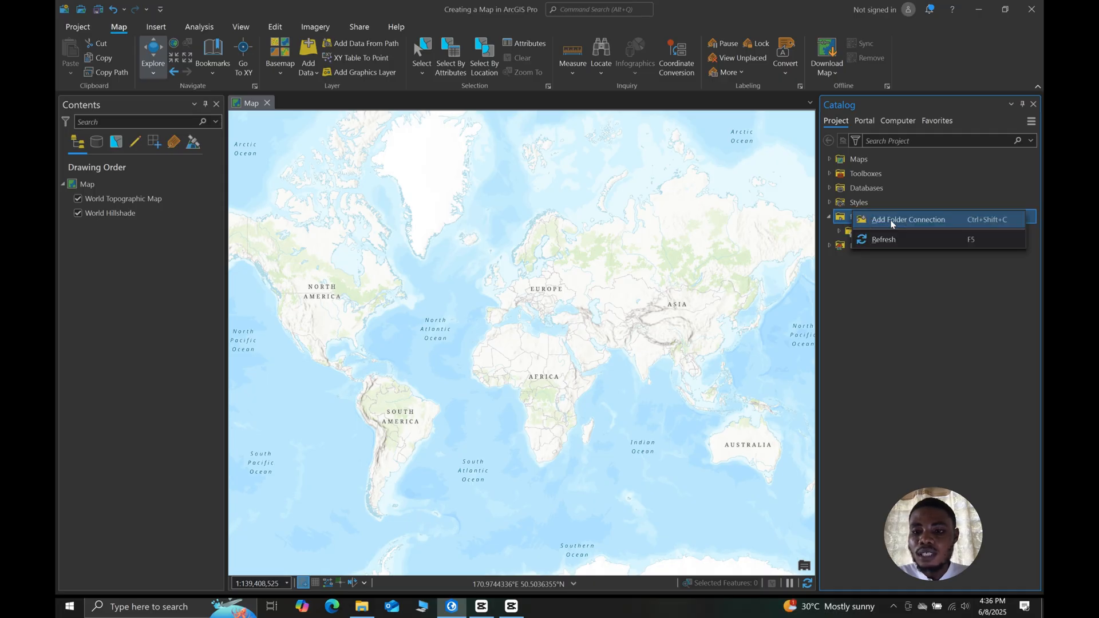
left_click(907, 221)
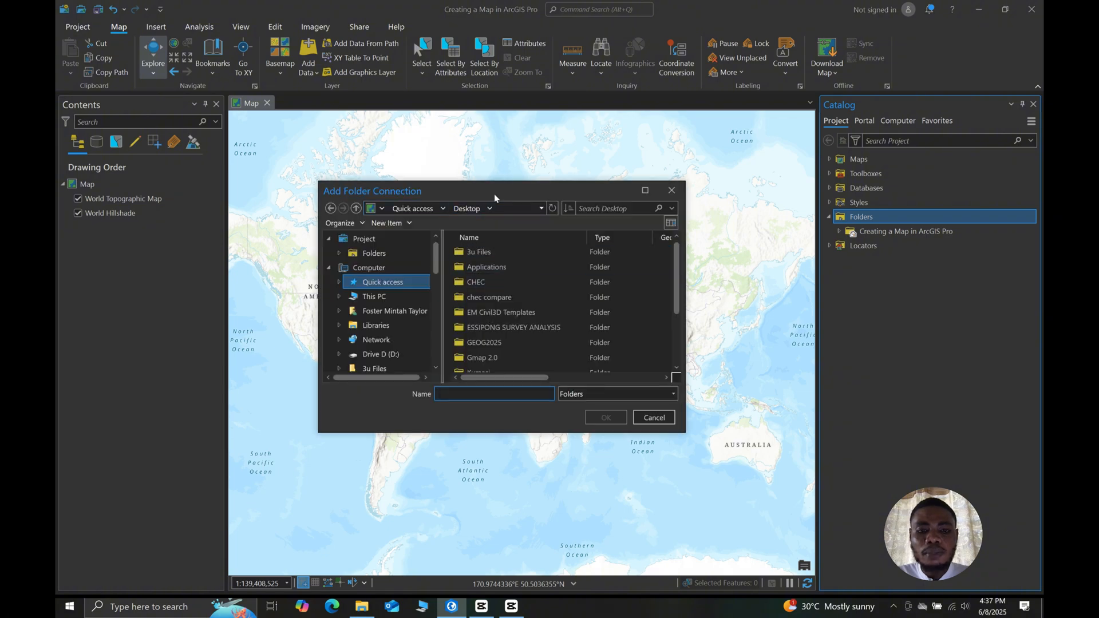
left_click_drag(493, 193, 517, 180)
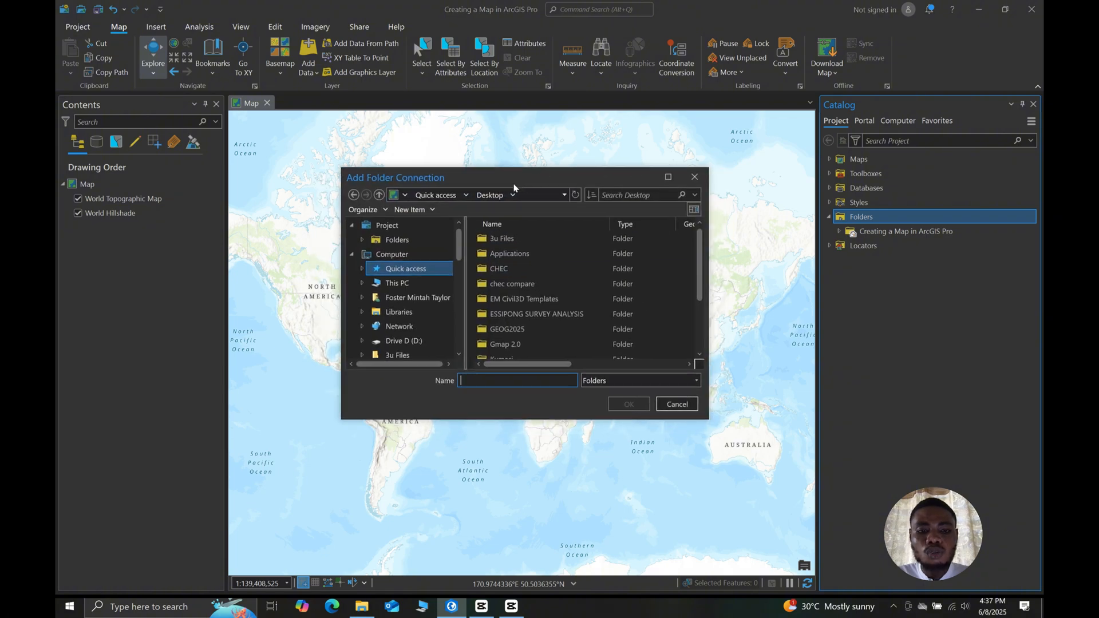
left_click(394, 269)
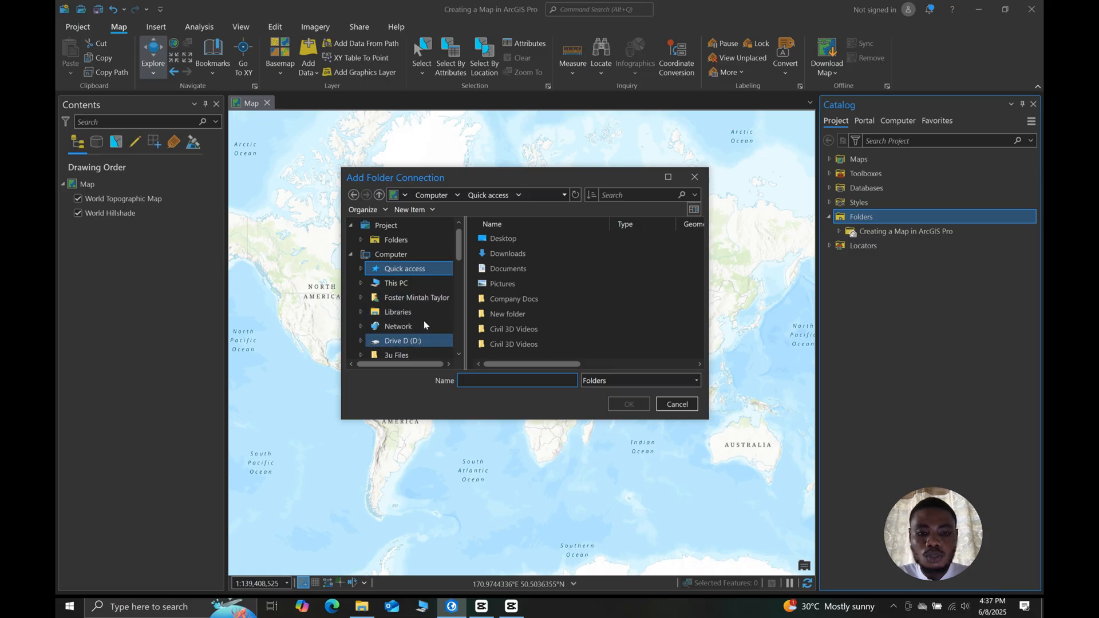
double_click(502, 238)
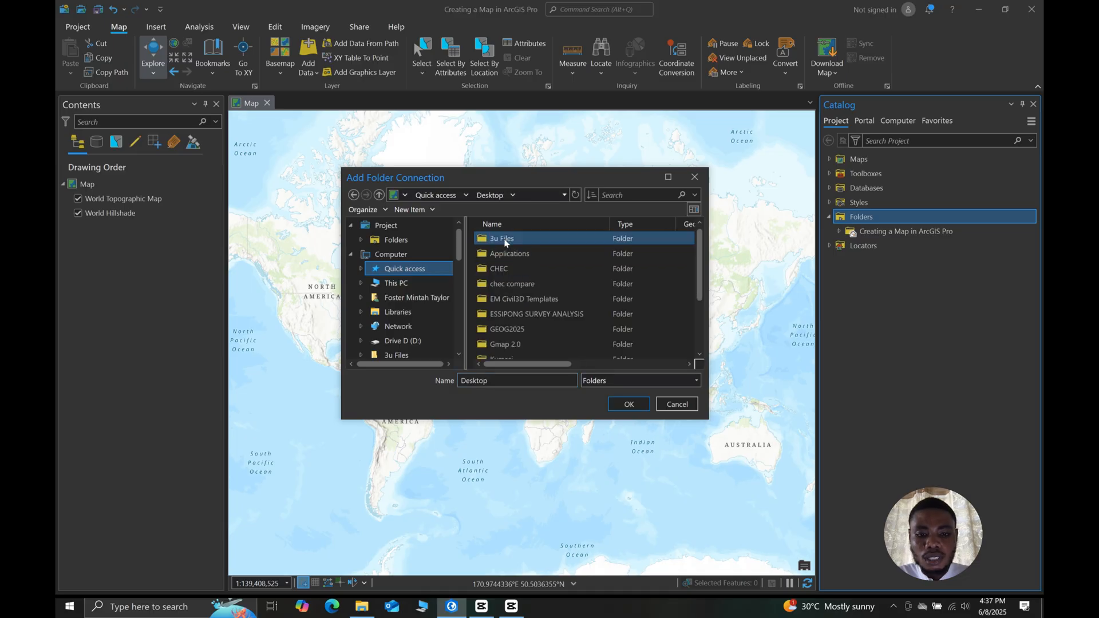
scroll(507, 288, "down", 3)
left_click(509, 346)
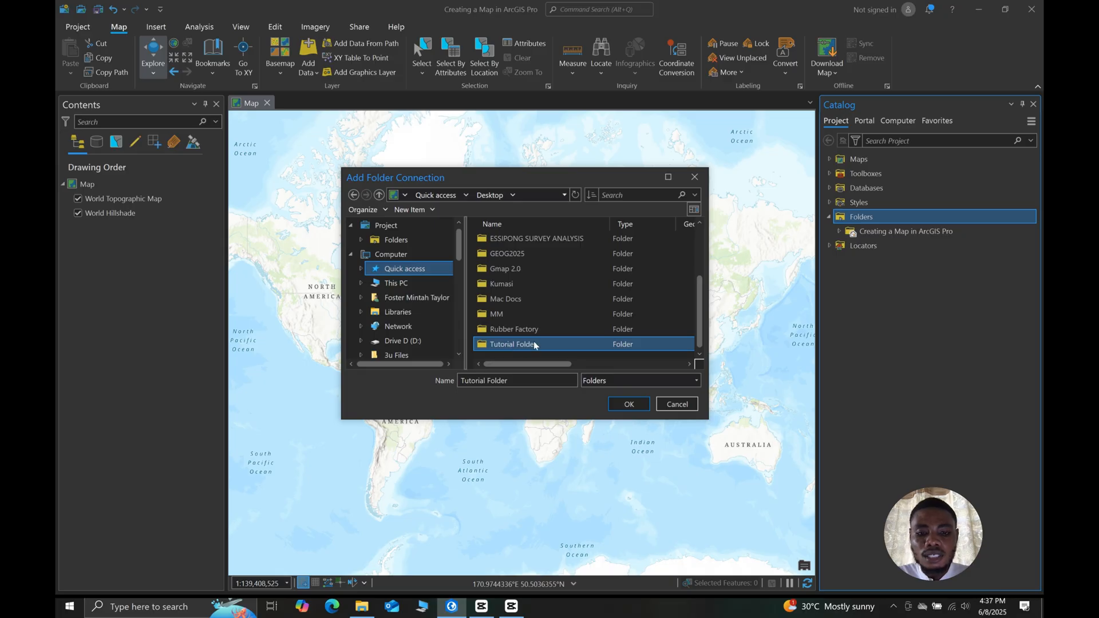
double_click(521, 343)
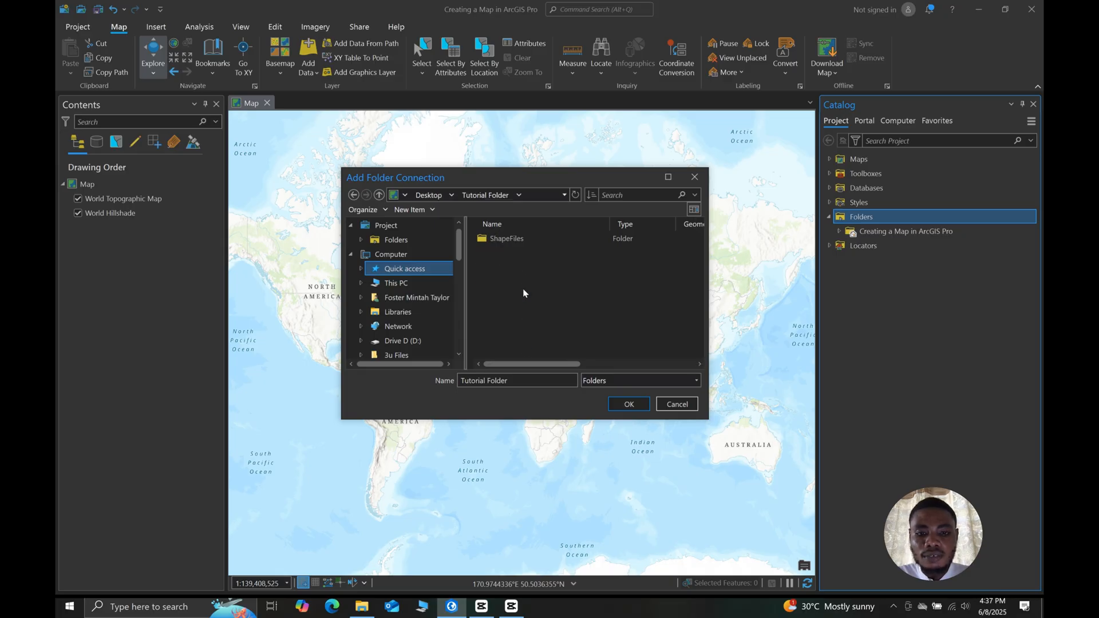
double_click(515, 238)
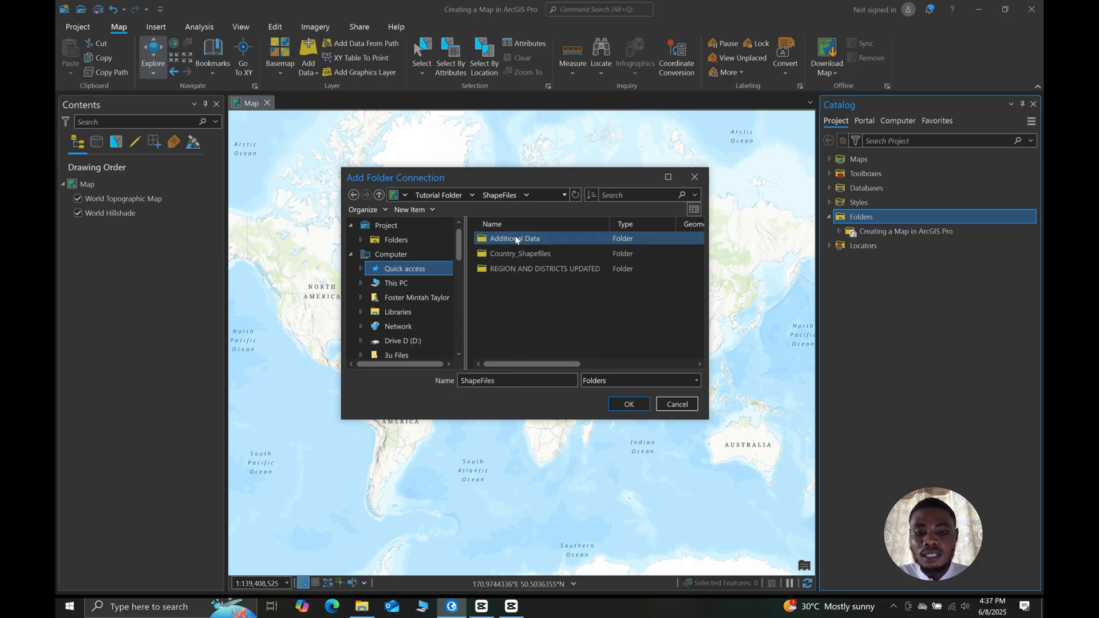
left_click(521, 270)
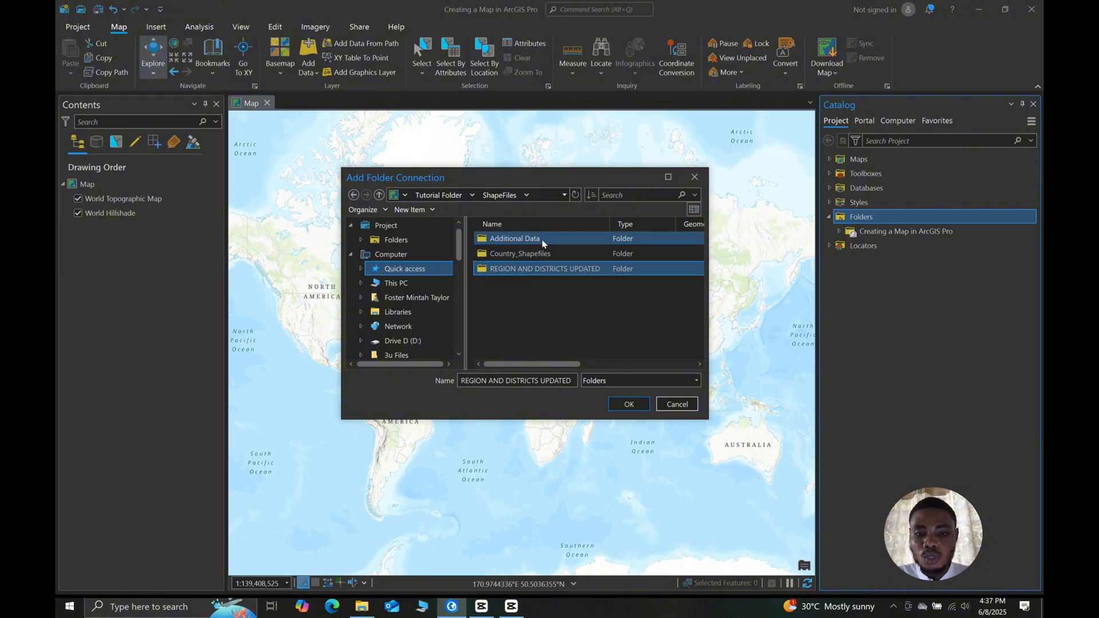
left_click(626, 405)
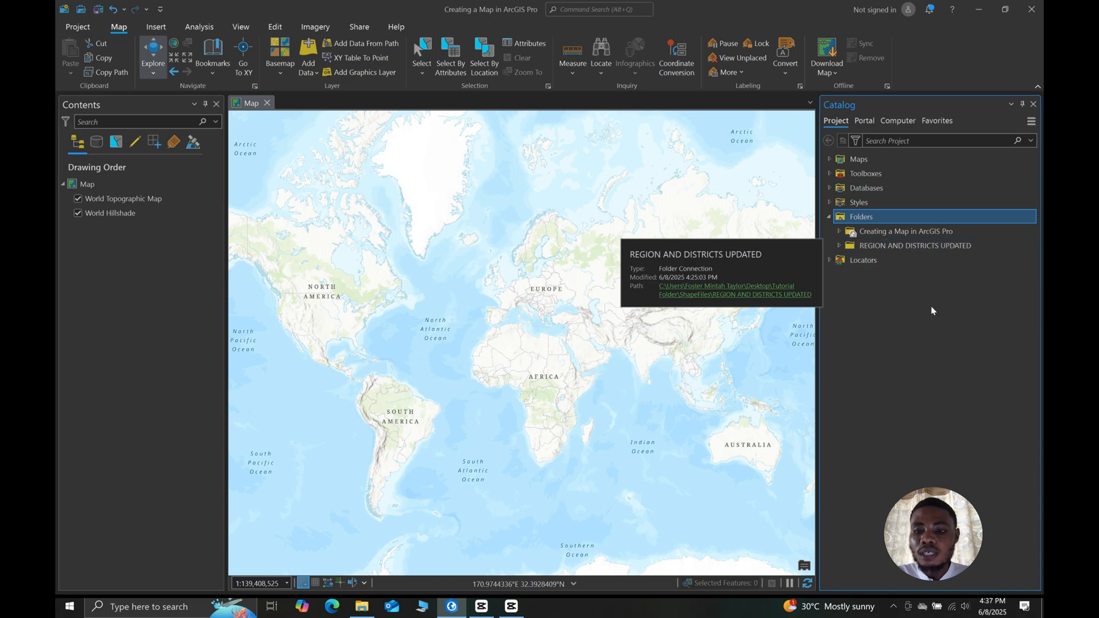
- Add gha_admbnda_adm1_gss_20210308.shp from the connected REGION AND DISTRICTS UPDATED folder to the map
left_click(838, 246)
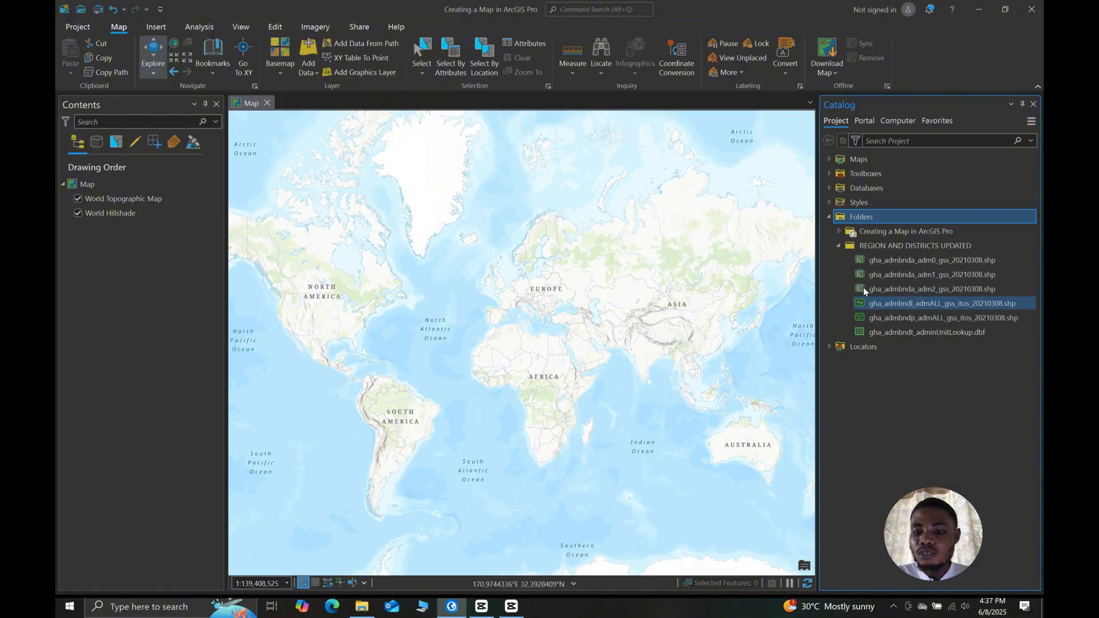
left_click_drag(894, 273, 616, 331)
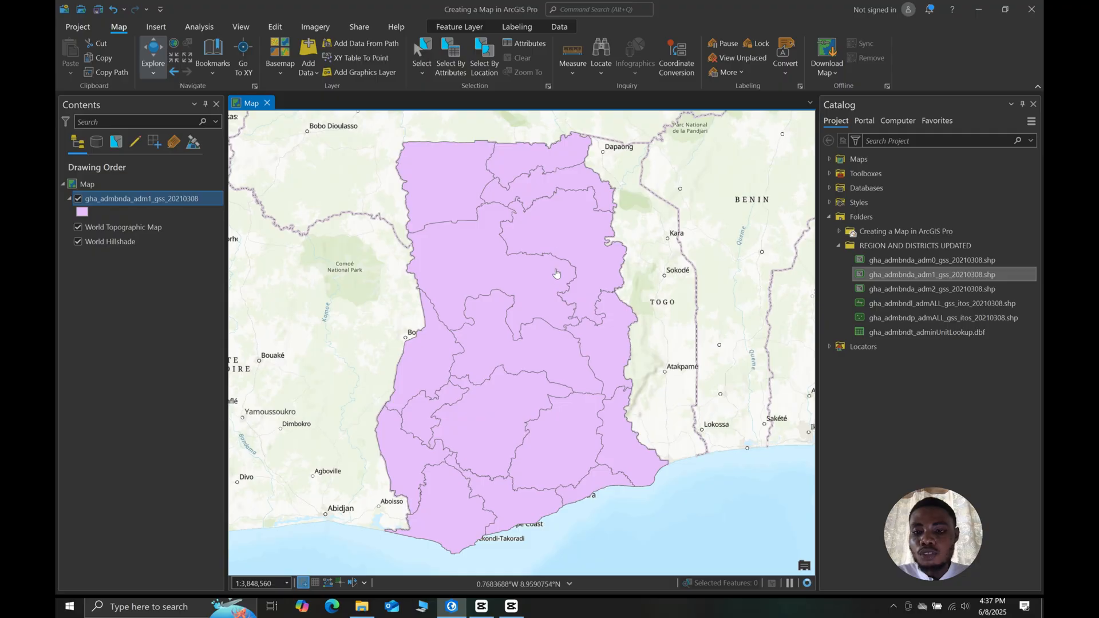
right_click(879, 275)
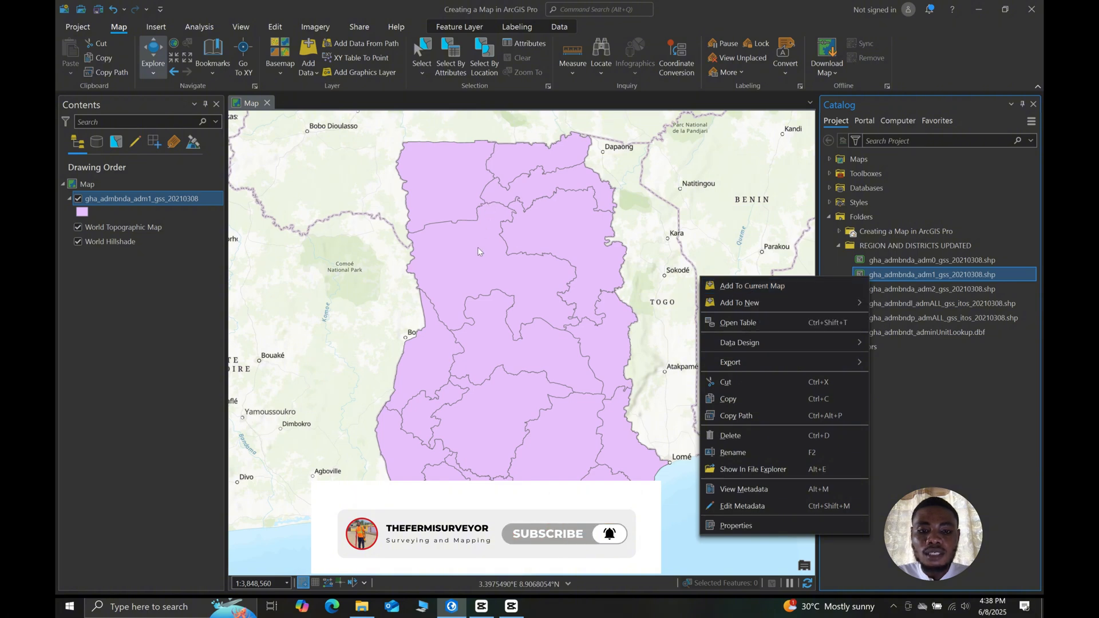
left_click(568, 253)
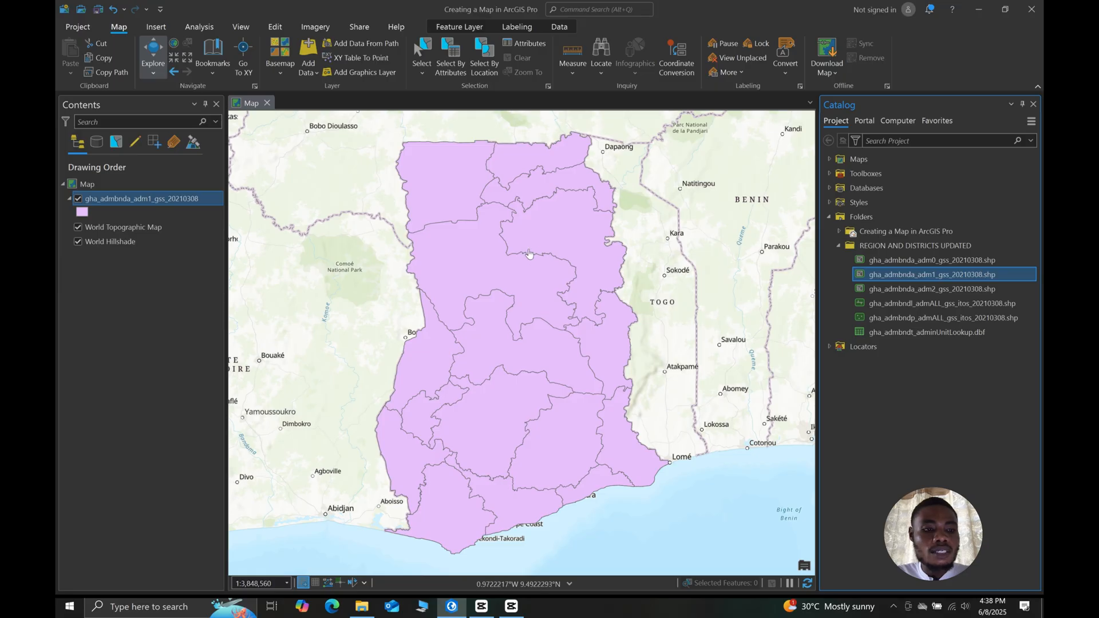
- Remove the gha_admbnda_adm1_gss_20210308 layer from the map
left_click(138, 200)
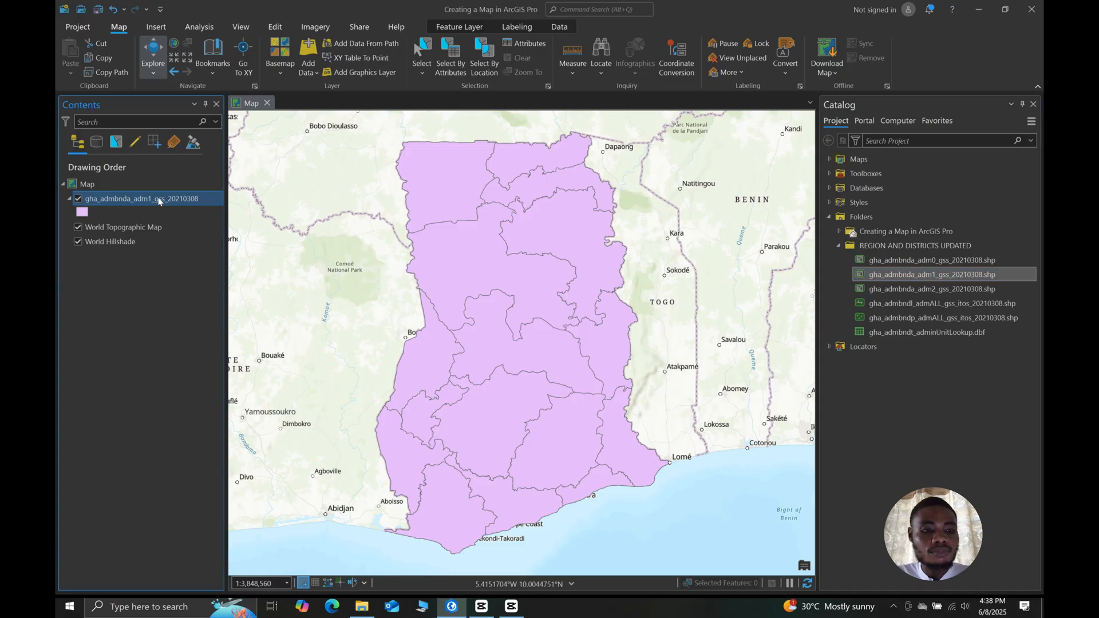
right_click(140, 199)
left_click(157, 166)
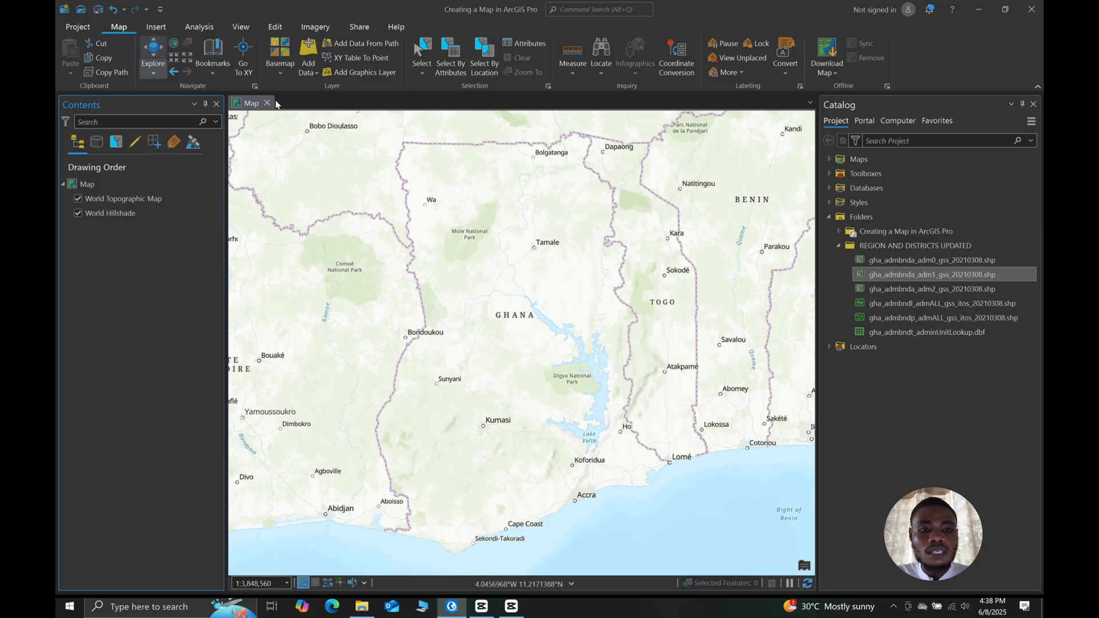
- Start adding data to the map and browse to Desktop, Tutorial Folder, ShapeFiles, REGION AND DISTRICTS UPDATED
left_click(317, 73)
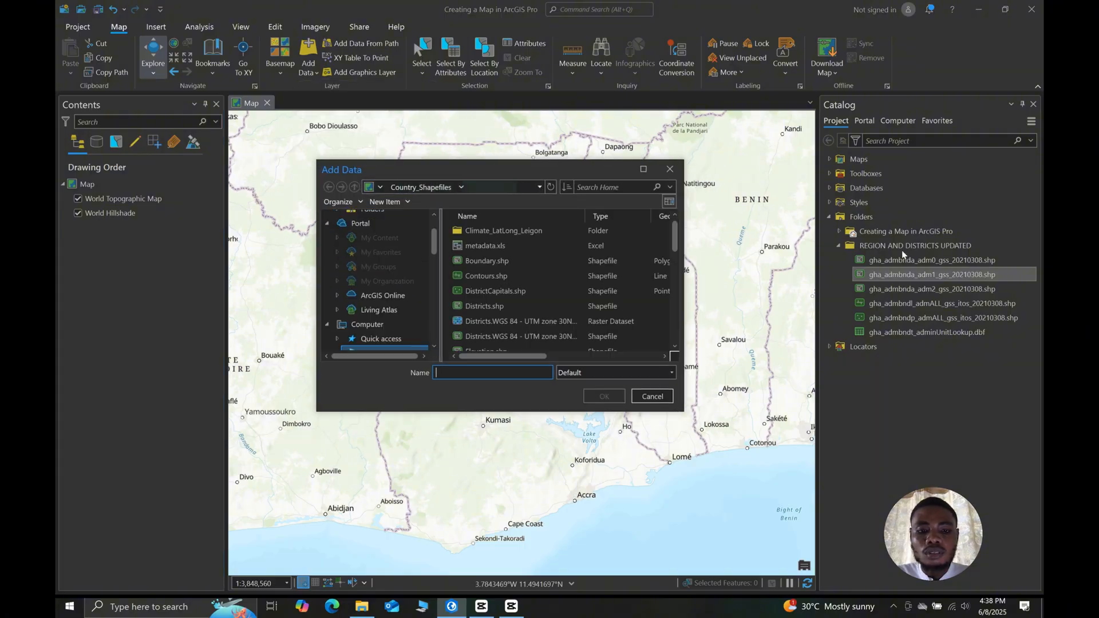
left_click(536, 275)
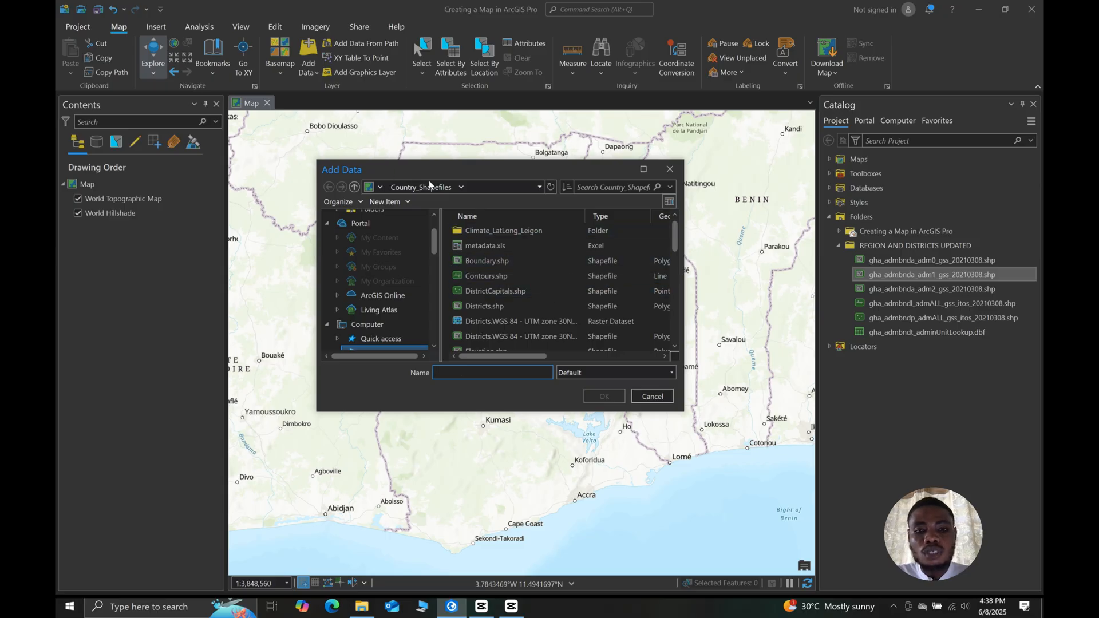
left_click_drag(478, 170, 489, 182)
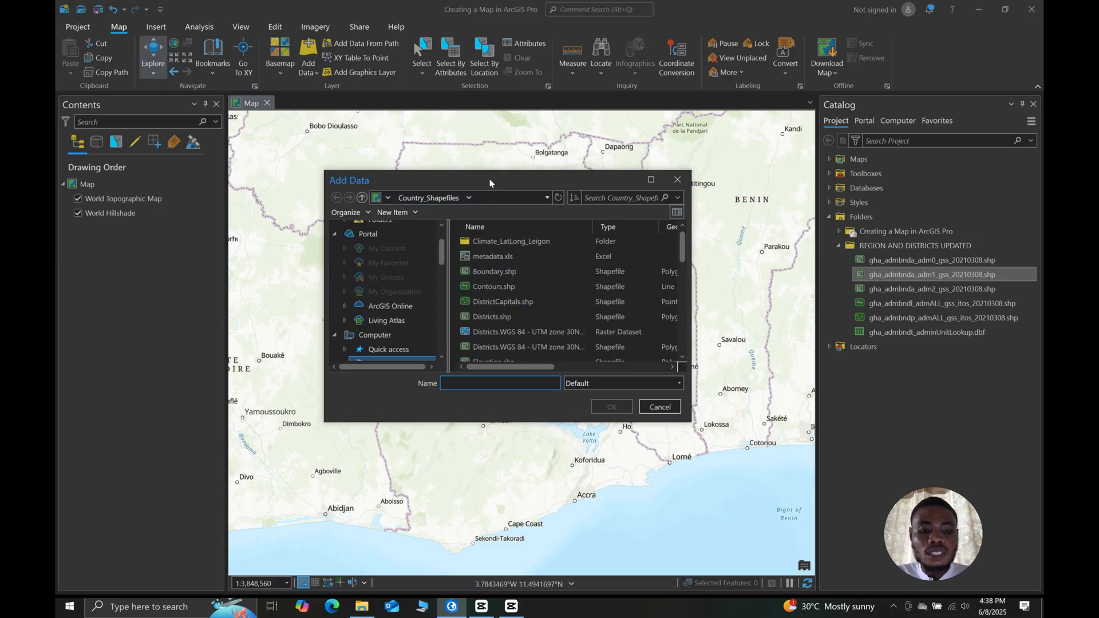
scroll(393, 328, "up", 1)
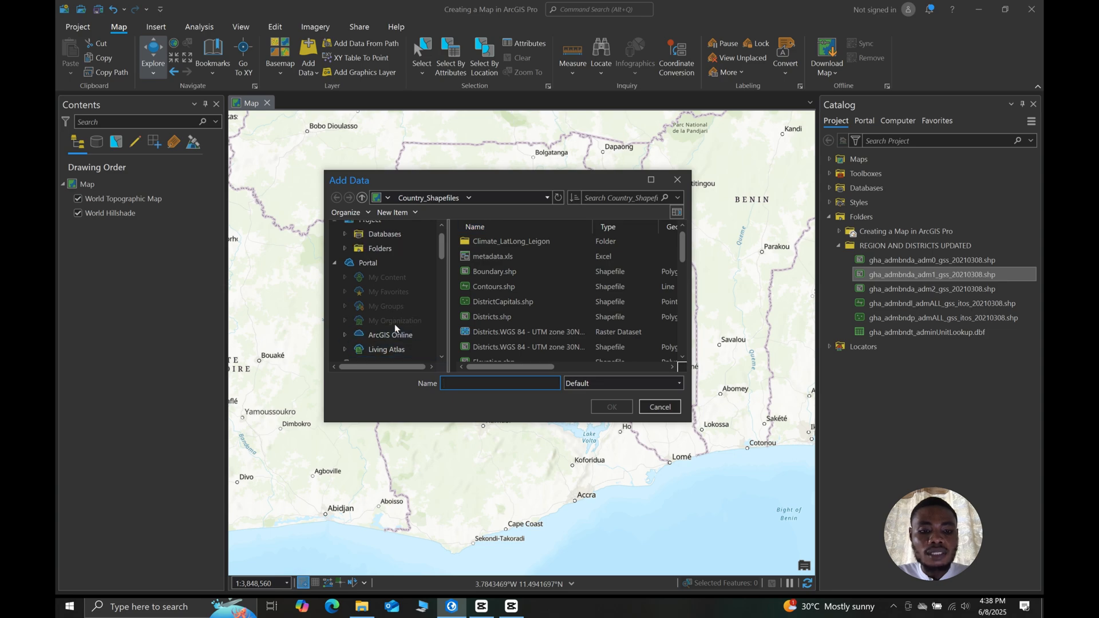
scroll(395, 328, "down", 2)
left_click(389, 335)
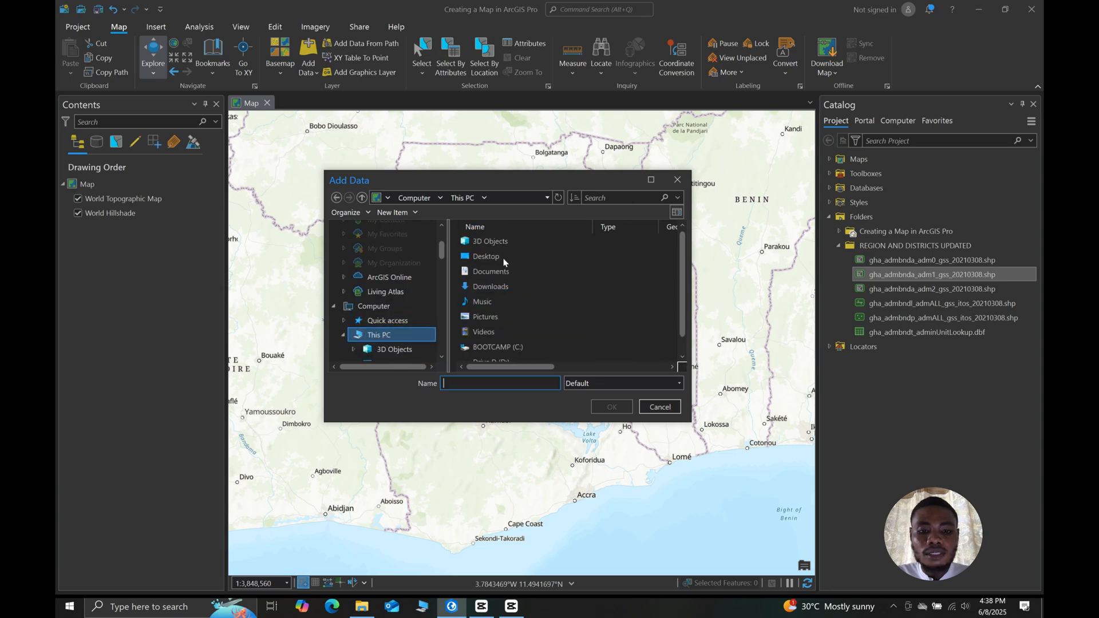
double_click(494, 256)
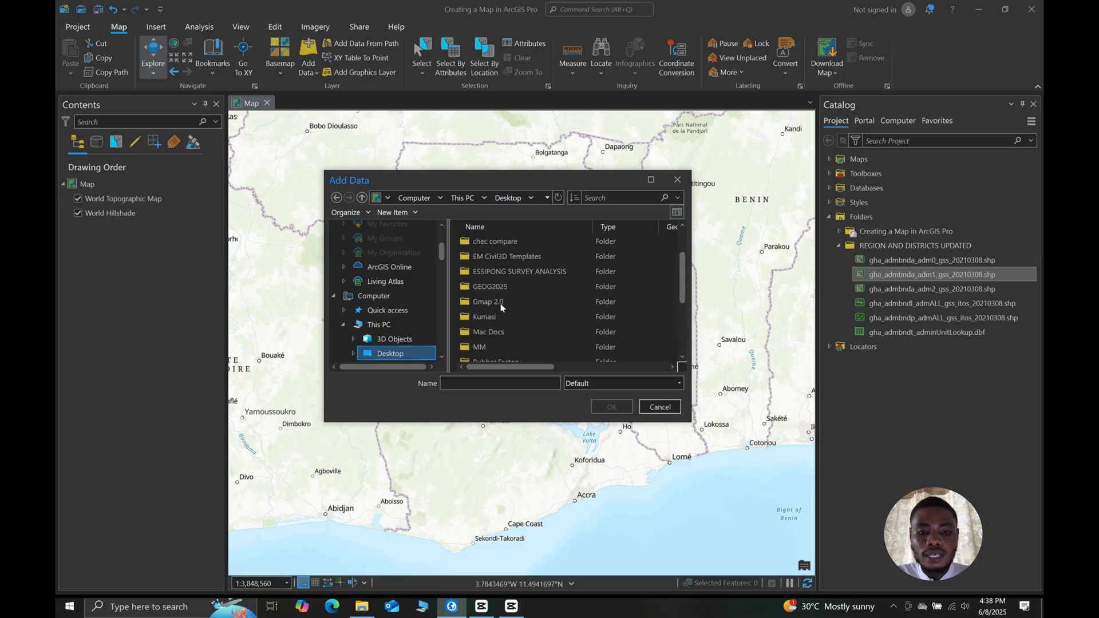
scroll(499, 286, "down", 5)
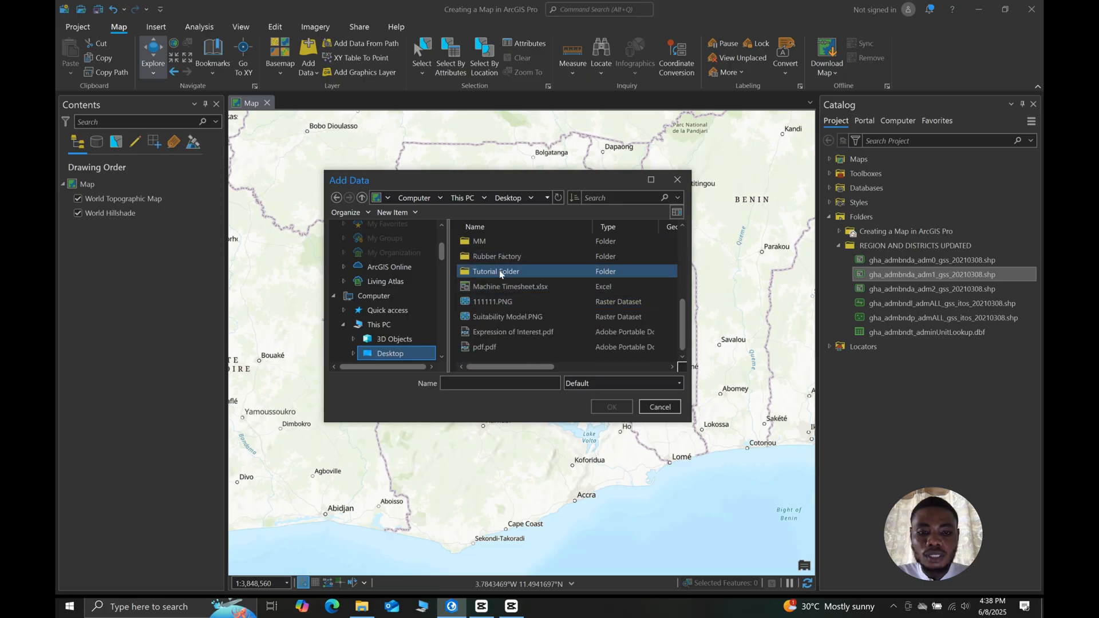
double_click(499, 270)
left_click(488, 240)
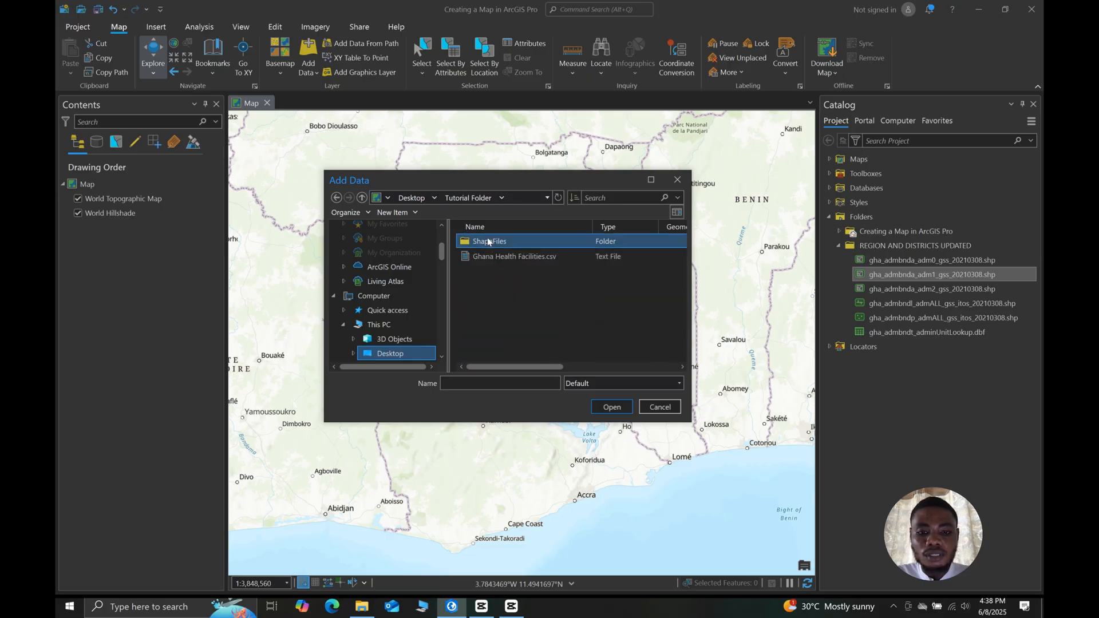
double_click(487, 241)
left_click(492, 272)
double_click(493, 273)
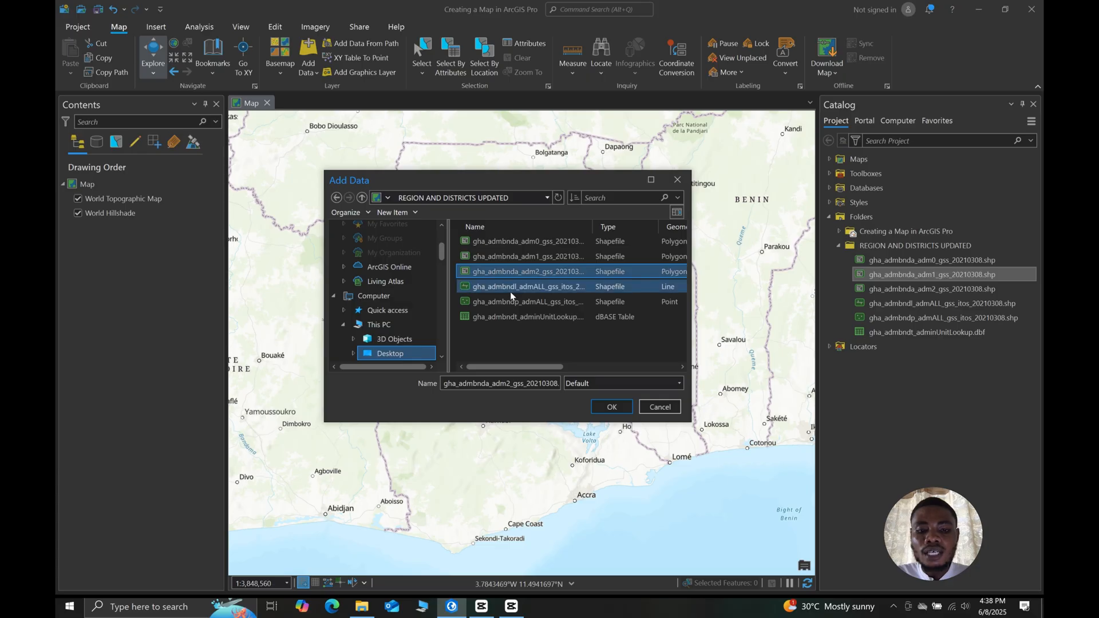
- Add the gha_admbnda_adm1_gss_20210308 shapefile to the map, and remove that layer again
left_click(510, 290)
left_click(514, 301)
left_click(510, 261)
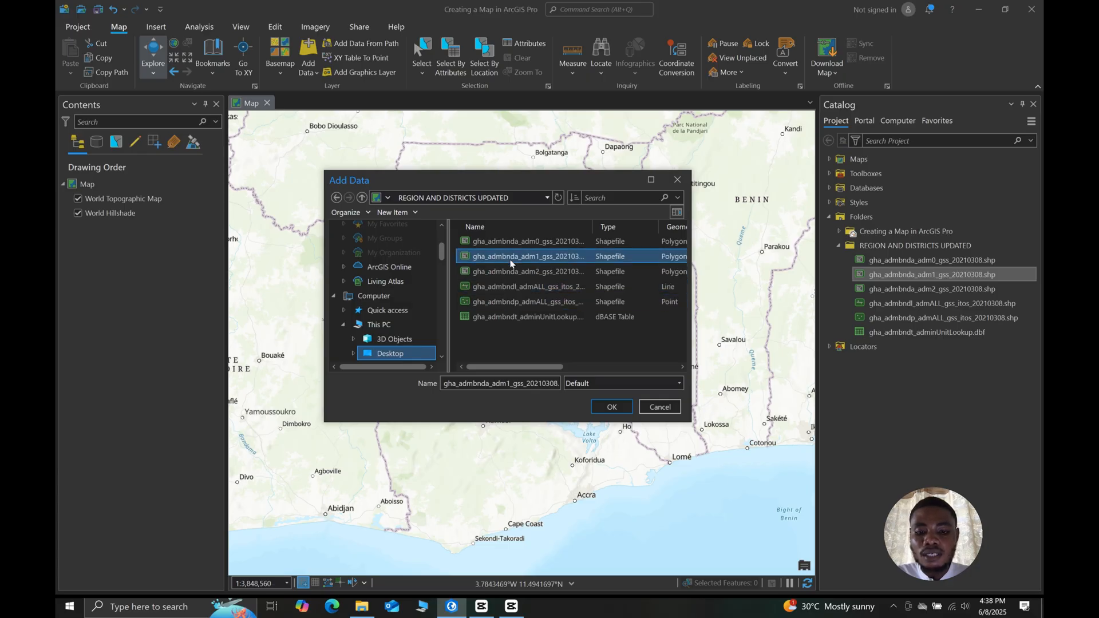
left_click(609, 407)
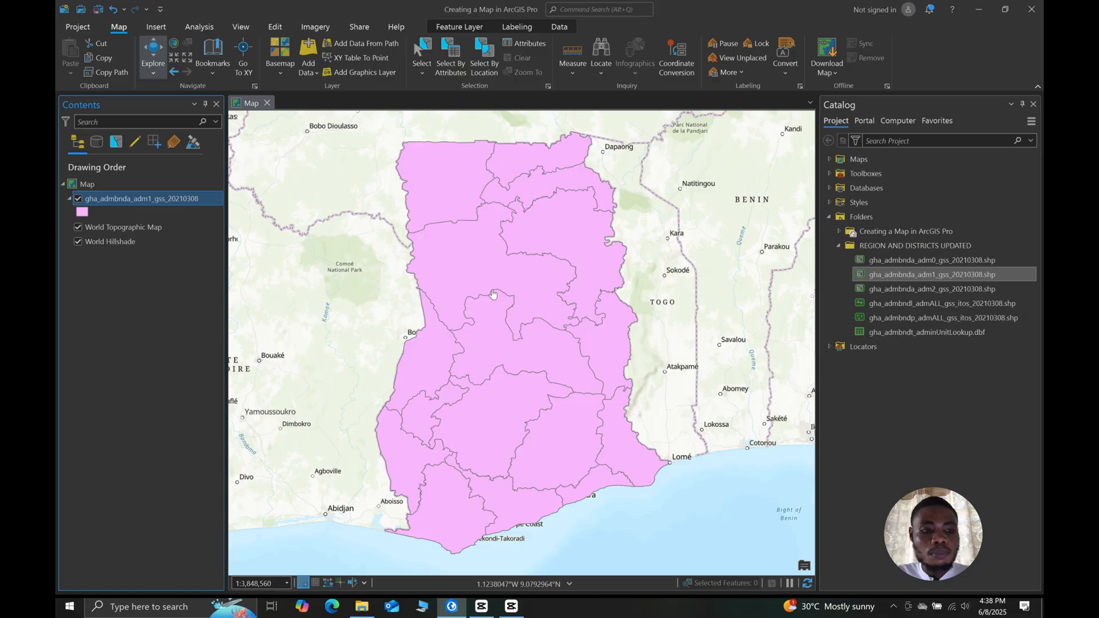
right_click(147, 200)
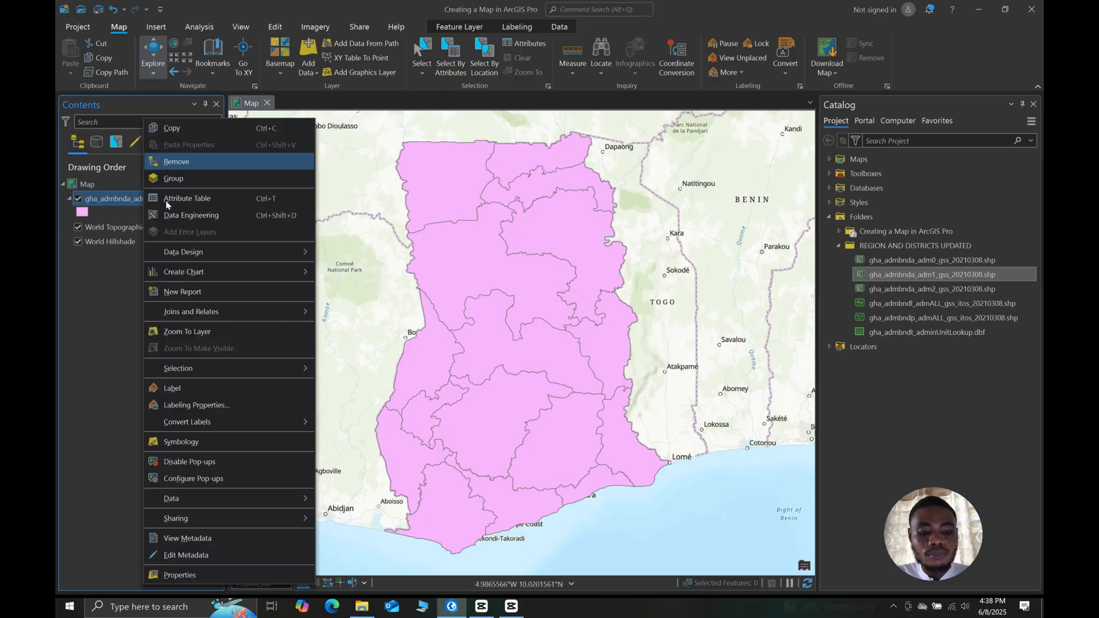
left_click(177, 163)
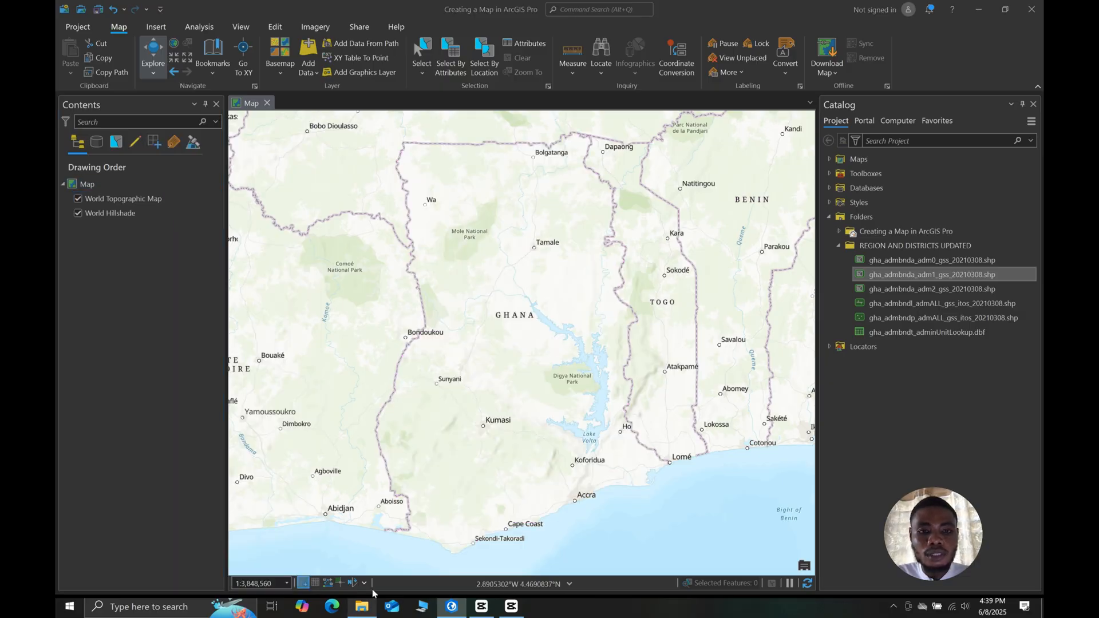
- Switch to File Explorer and add Boundary.shp from the Country_Shapefiles folder to the ArcGIS Pro map
left_click(361, 606)
left_click_drag(497, 80, 590, 78)
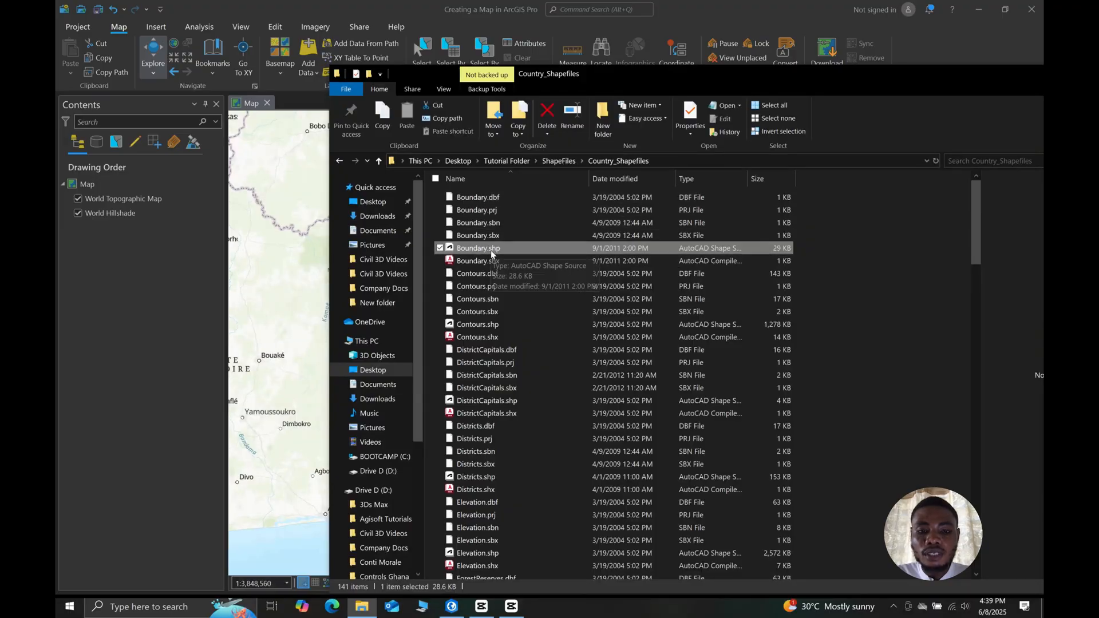
left_click_drag(475, 250, 309, 238)
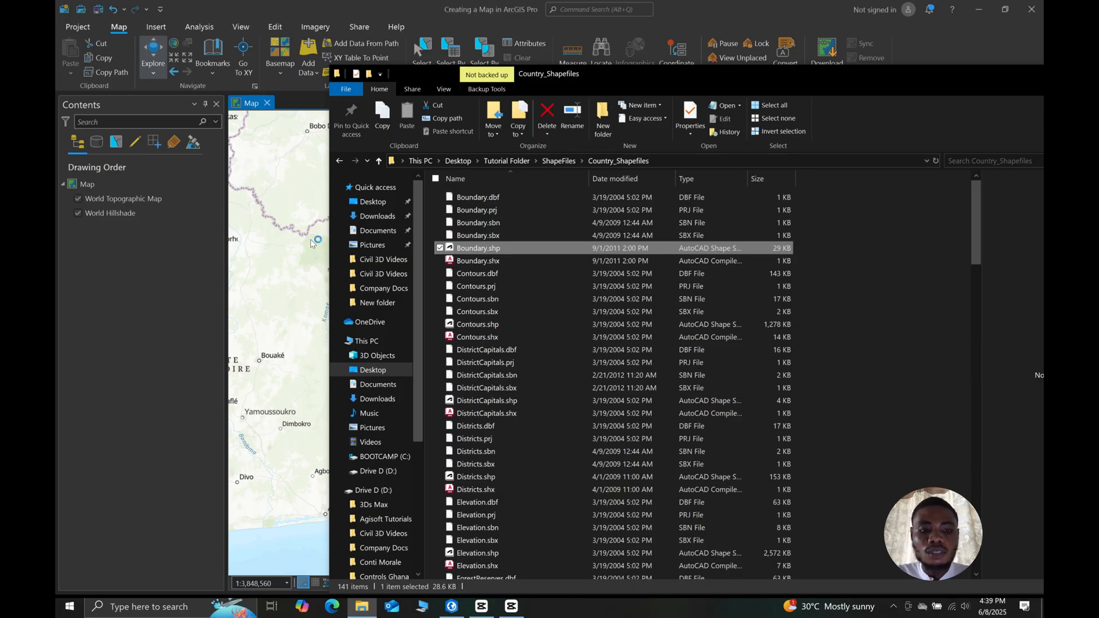
left_click(312, 299)
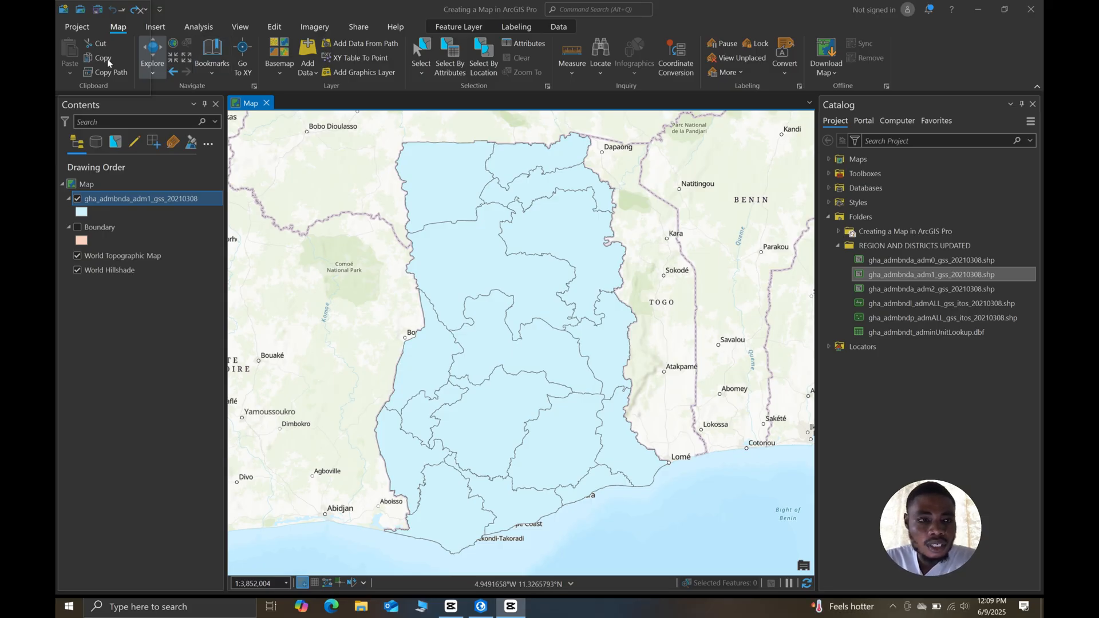
- Remove the gha_admbnda_adm1_gss_20210308 and Boundary layers from the map
right_click(146, 201)
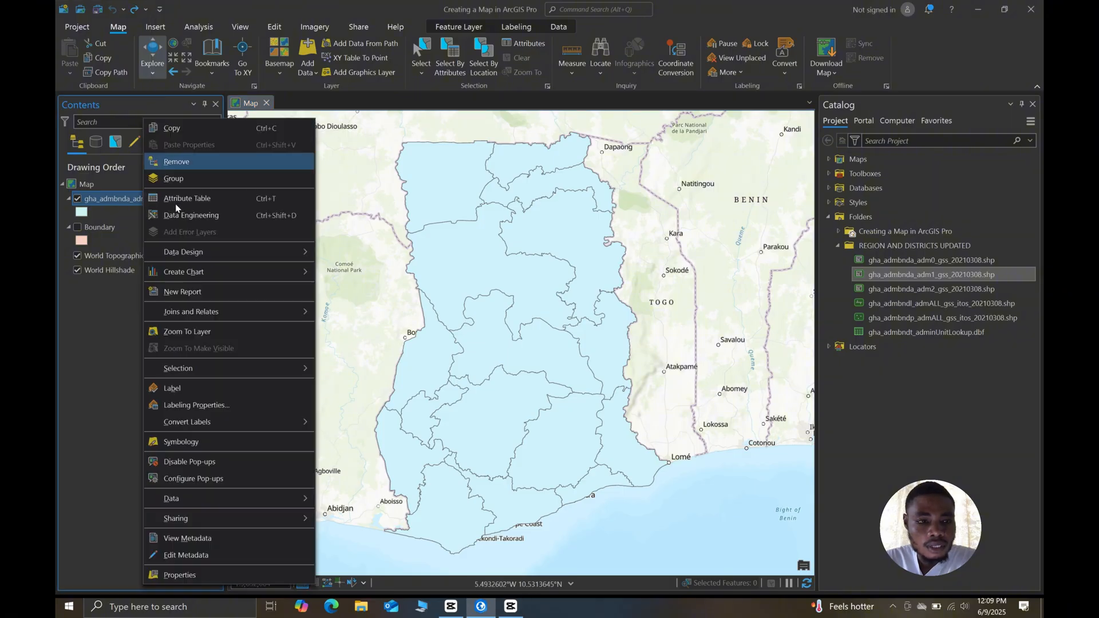
left_click(176, 162)
left_click(112, 198)
right_click(112, 198)
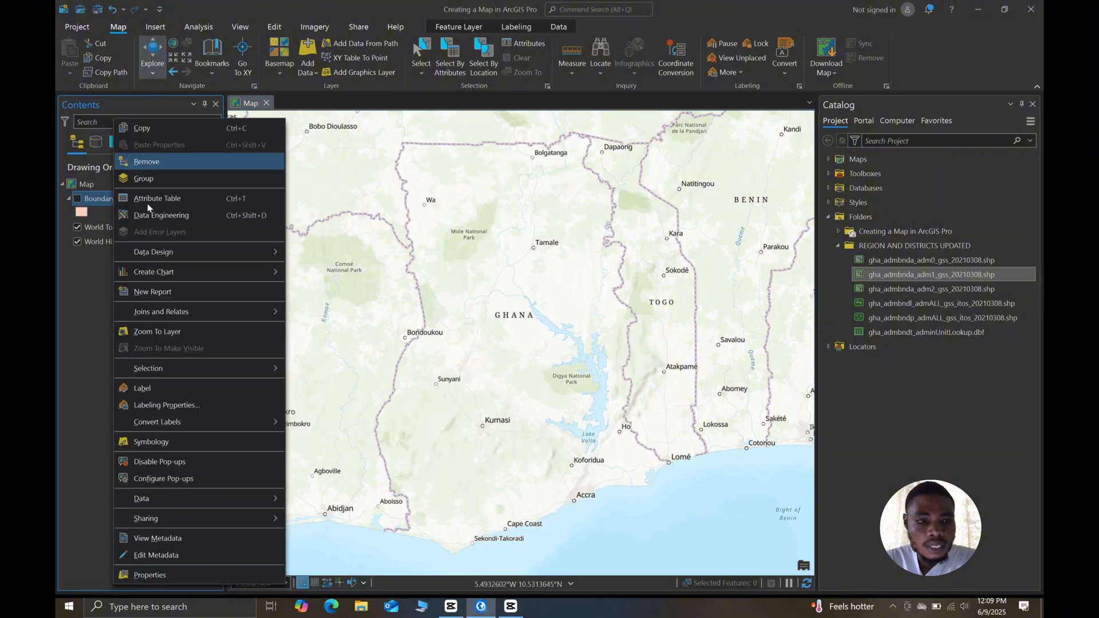
left_click(153, 164)
- Remove the REGION AND DISTRICTS UPDATED folder connection from the project and collapse the Folders group
left_click(873, 247)
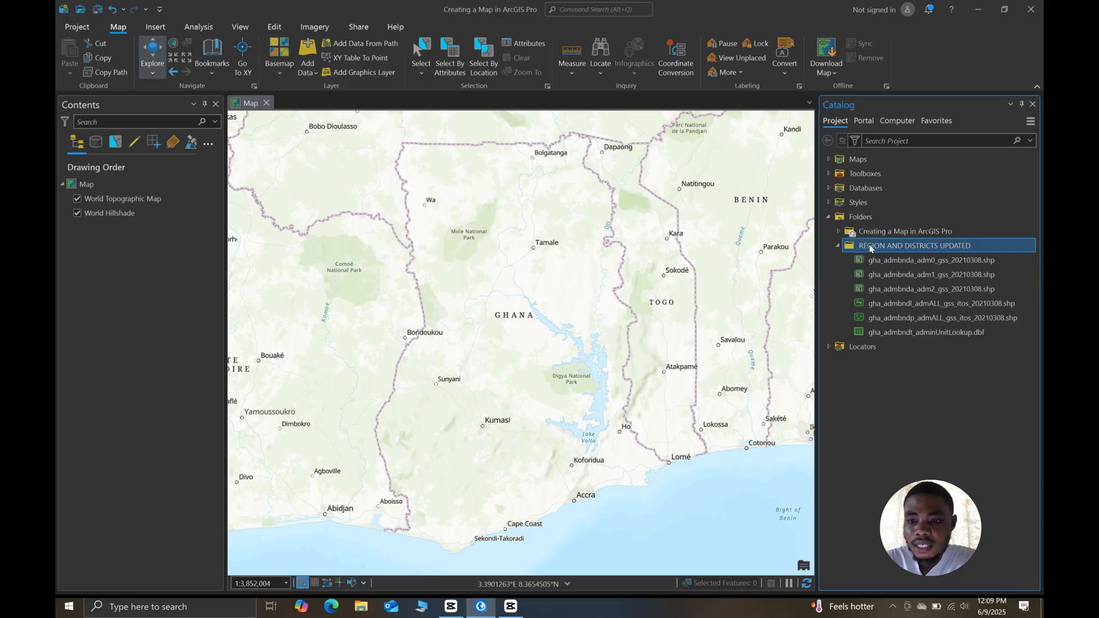
right_click(872, 247)
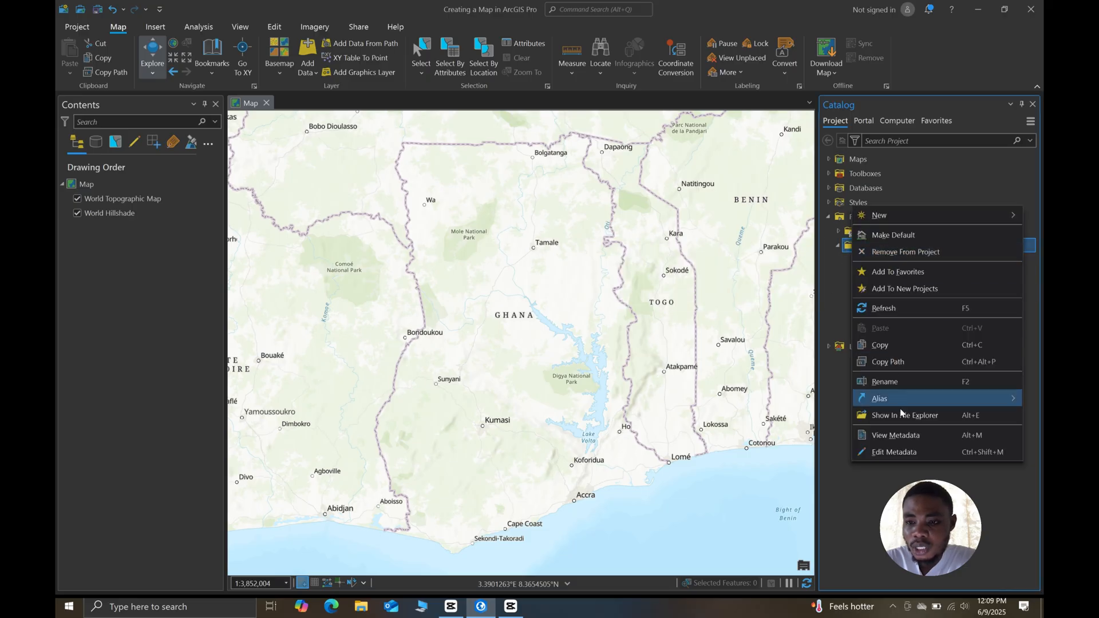
left_click(912, 261)
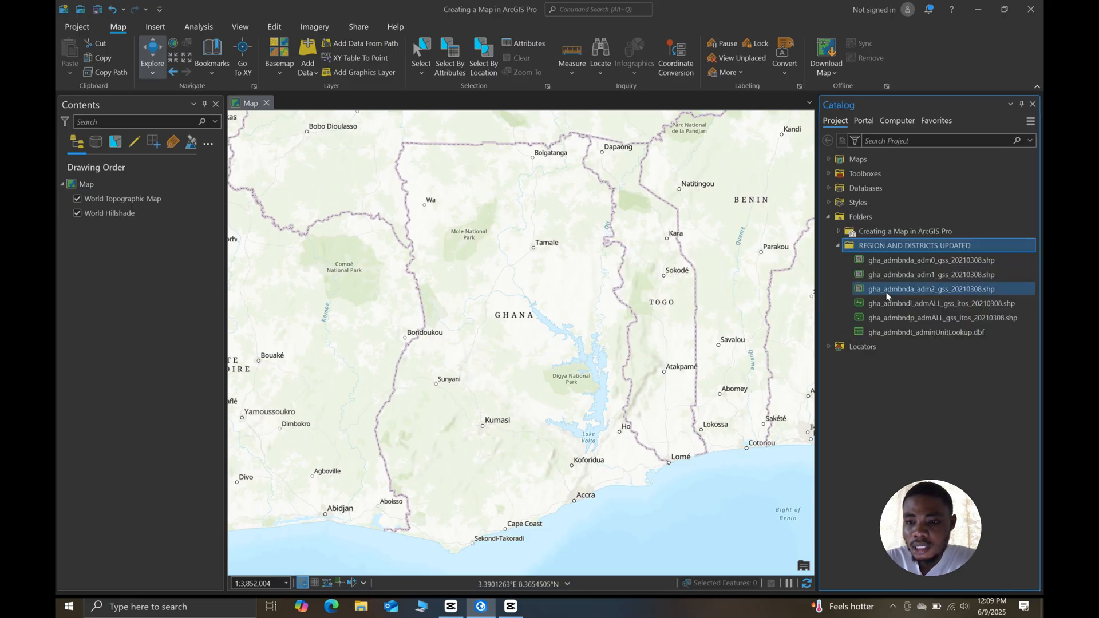
left_click(829, 217)
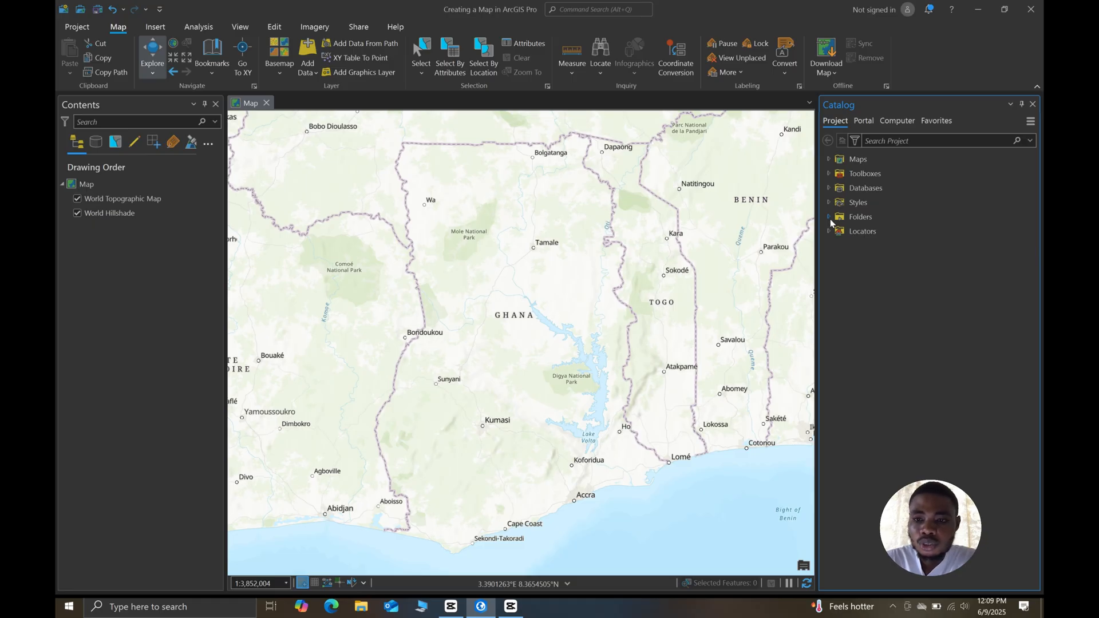
- Add a folder connection to Tutorial Folder on the Desktop
right_click(864, 218)
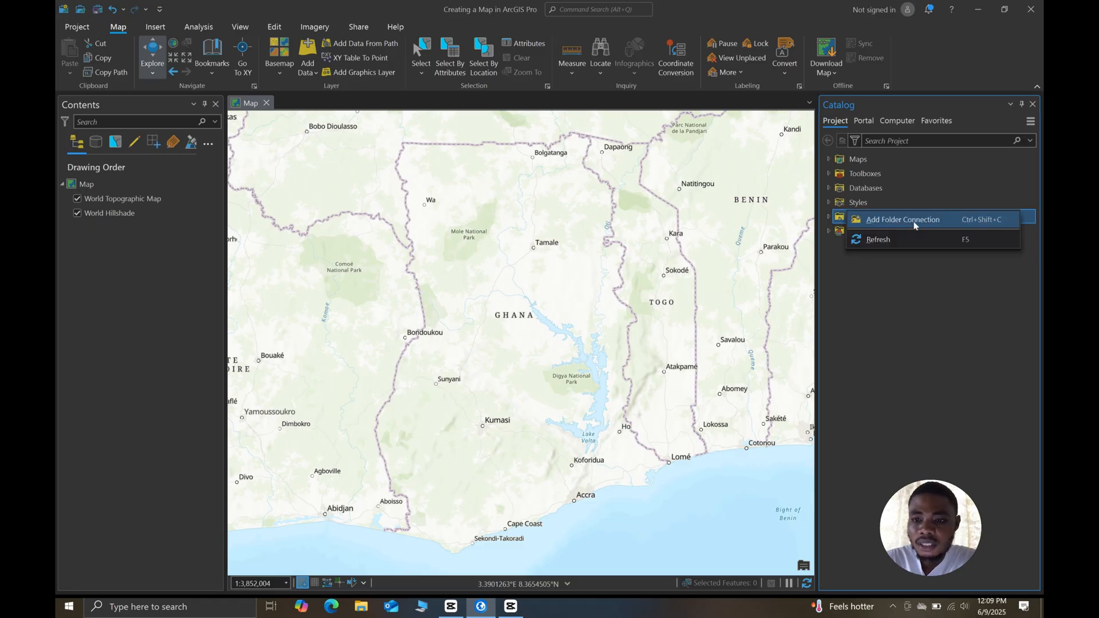
left_click(916, 224)
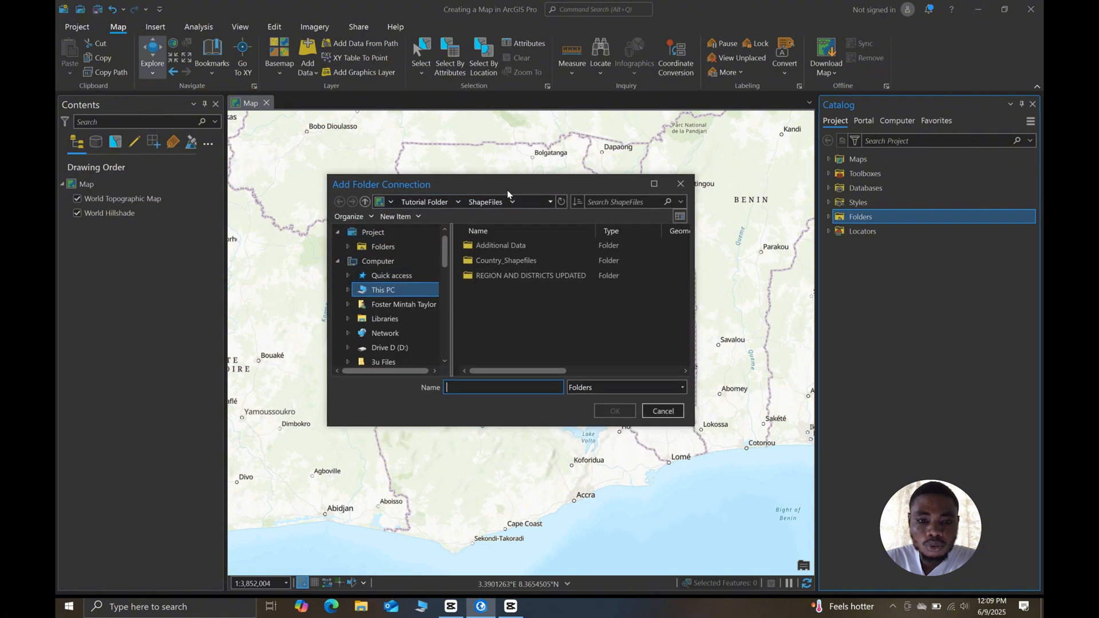
left_click(448, 201)
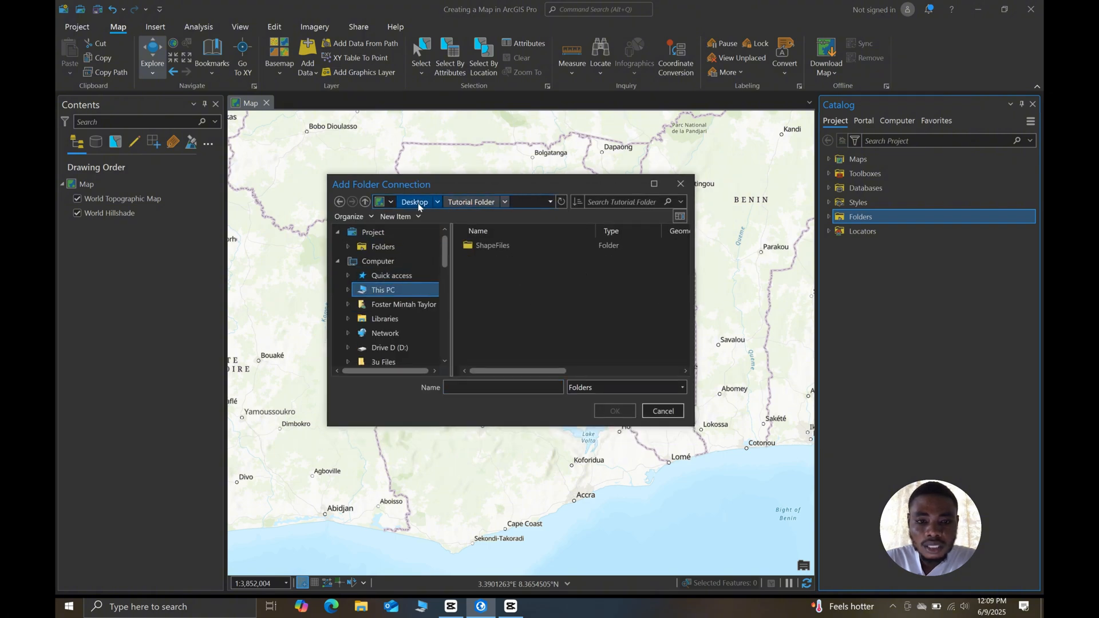
left_click(418, 202)
scroll(503, 298, "down", 3)
left_click(503, 351)
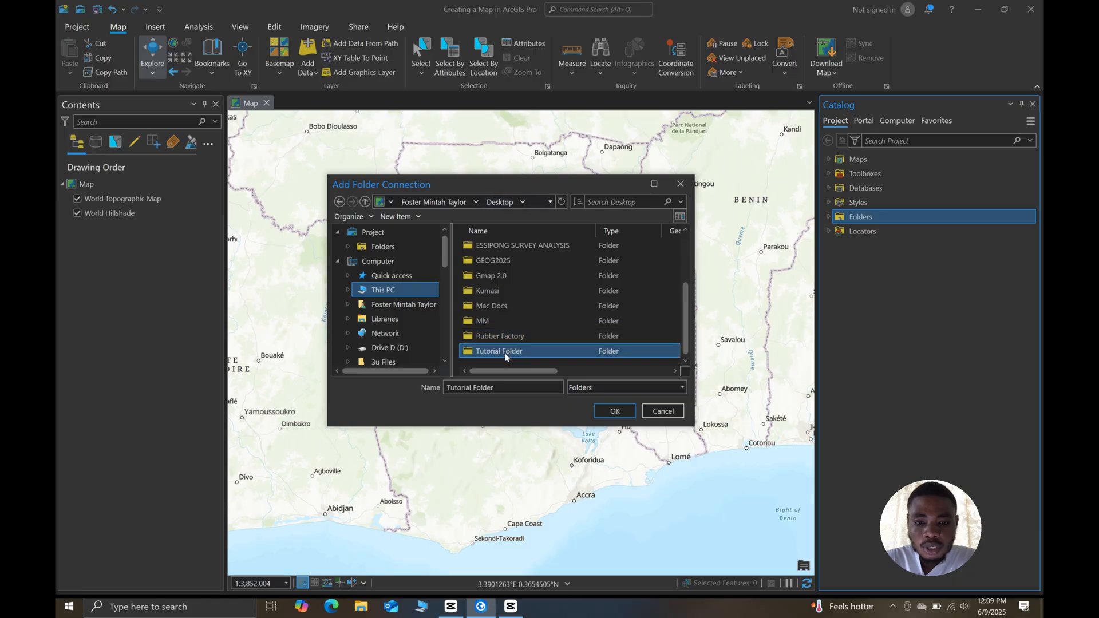
left_click(614, 410)
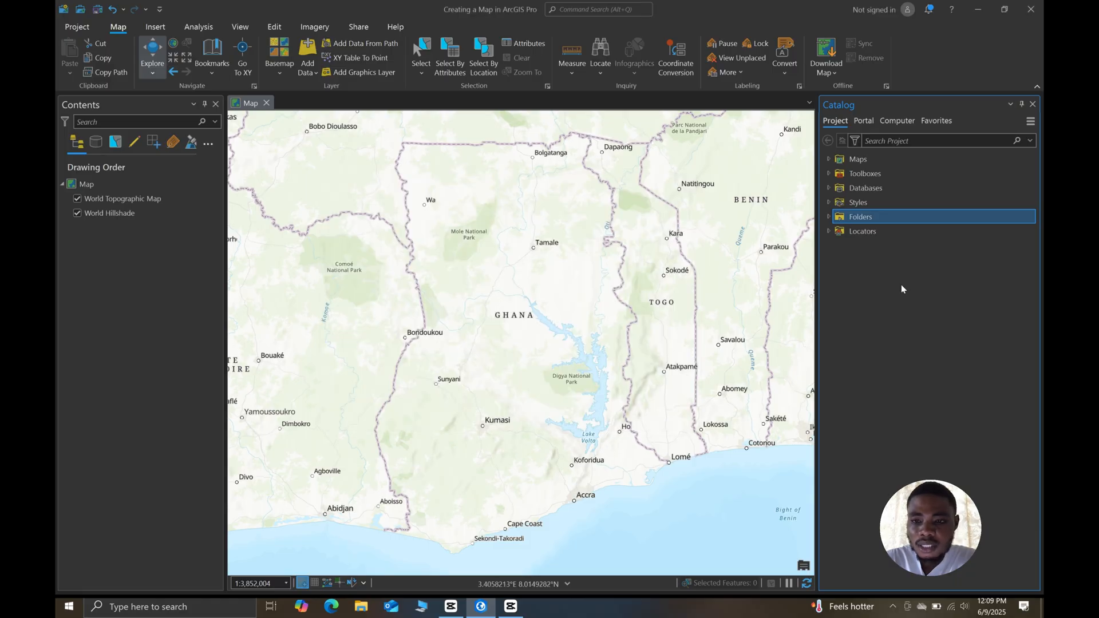
- Add gha_admbnda_adm1_gss_20210308.shp to the map from ShapeFiles, REGION AND DISTRICTS UPDATED in the connected Tutorial Folder
left_click(828, 217)
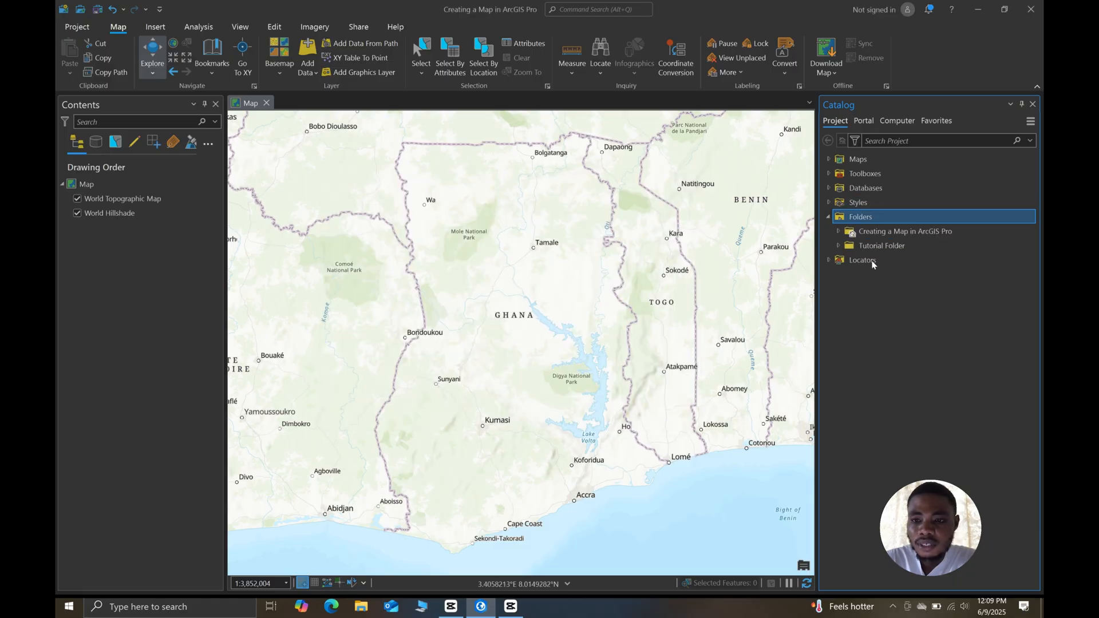
left_click(838, 245)
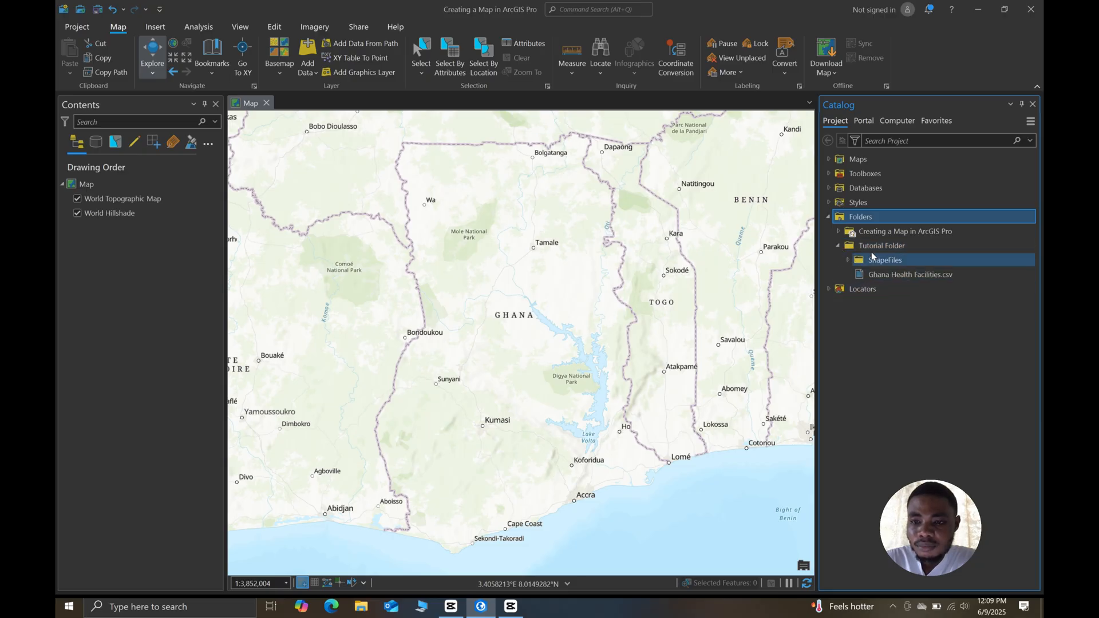
double_click(873, 258)
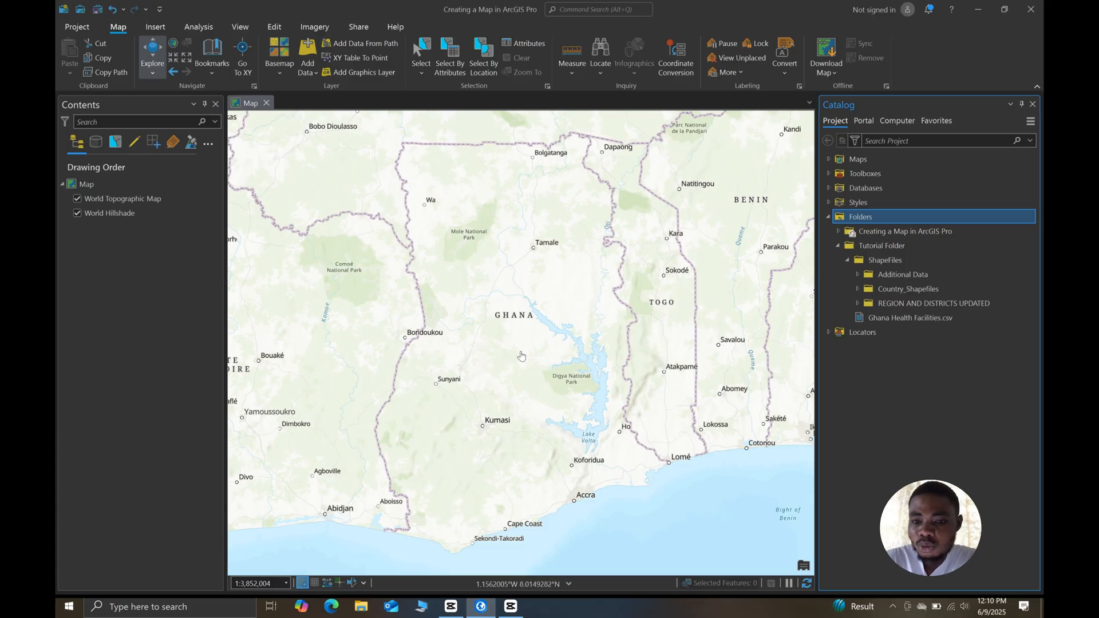
left_click(858, 304)
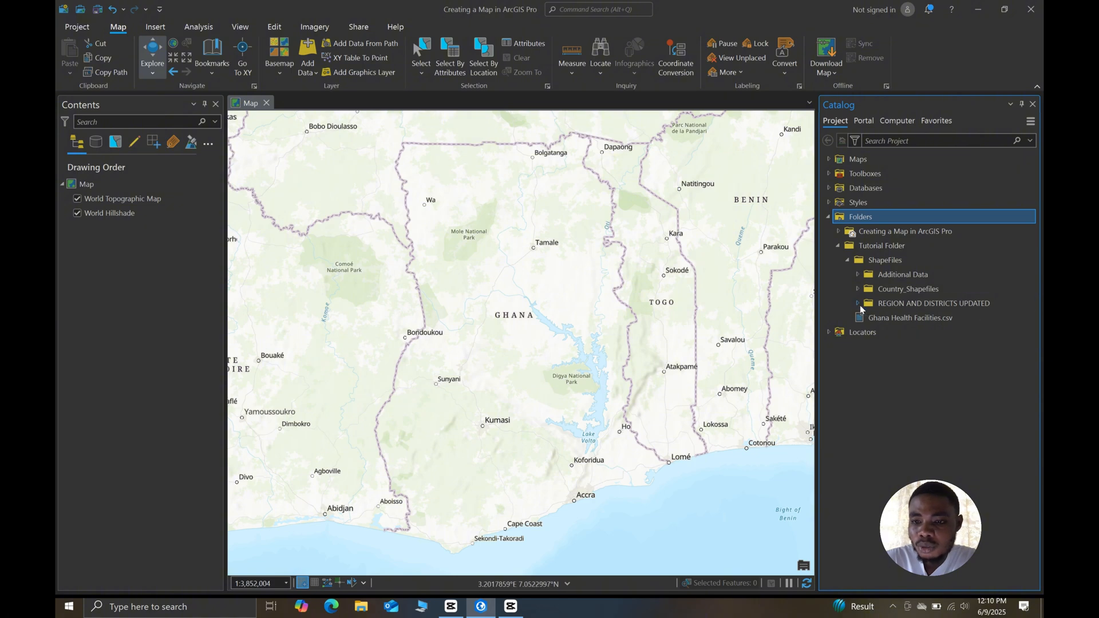
left_click_drag(909, 331, 560, 358)
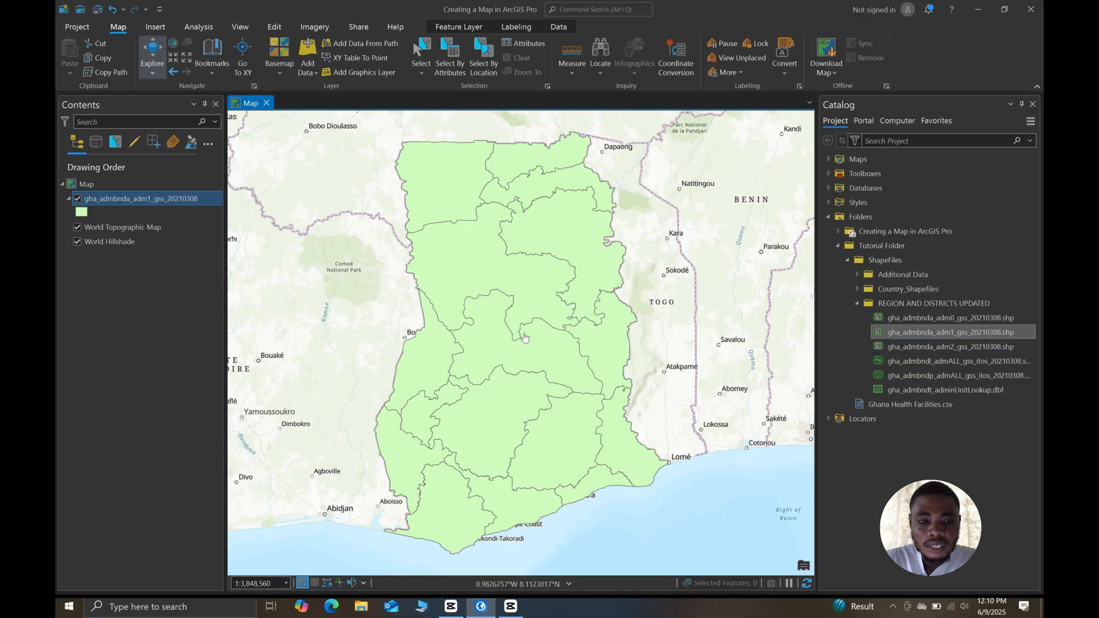
- Examine the region names in the ADM1_EN field of the gha_admbnda_adm1_gss_20210308 attribute table, and close the table
right_click(127, 199)
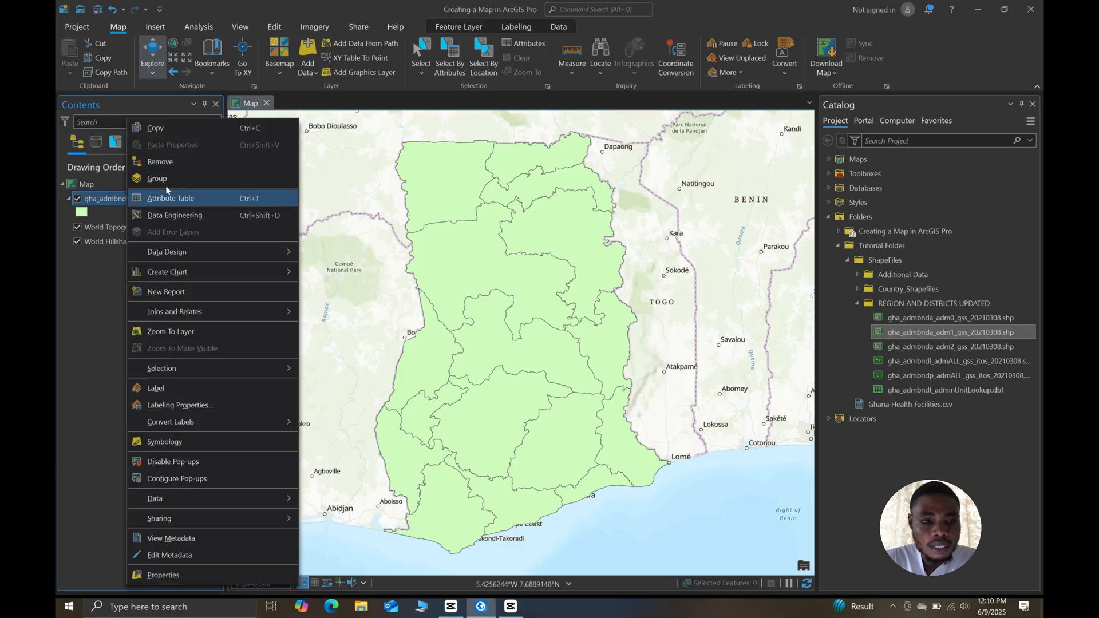
left_click(186, 206)
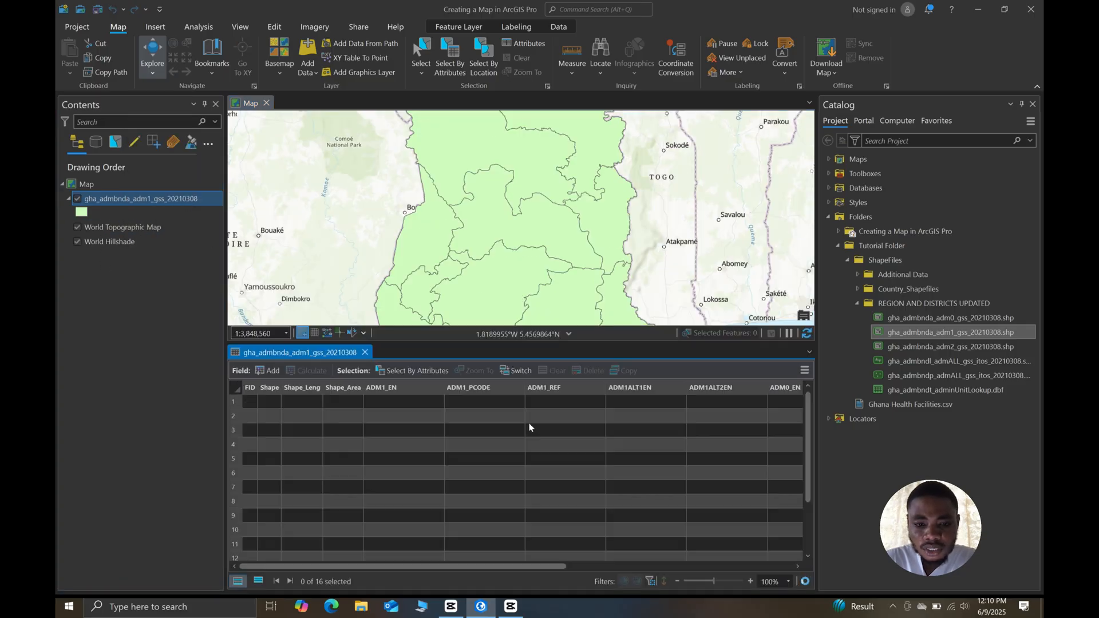
left_click(410, 388)
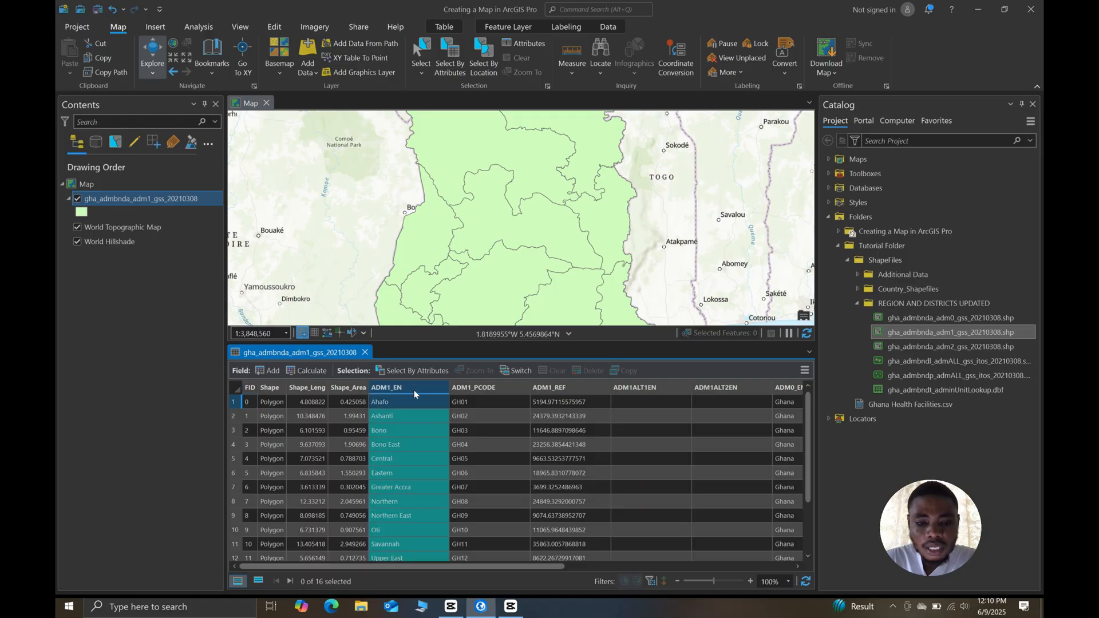
scroll(398, 472, "down", 2)
scroll(399, 432, "up", 2)
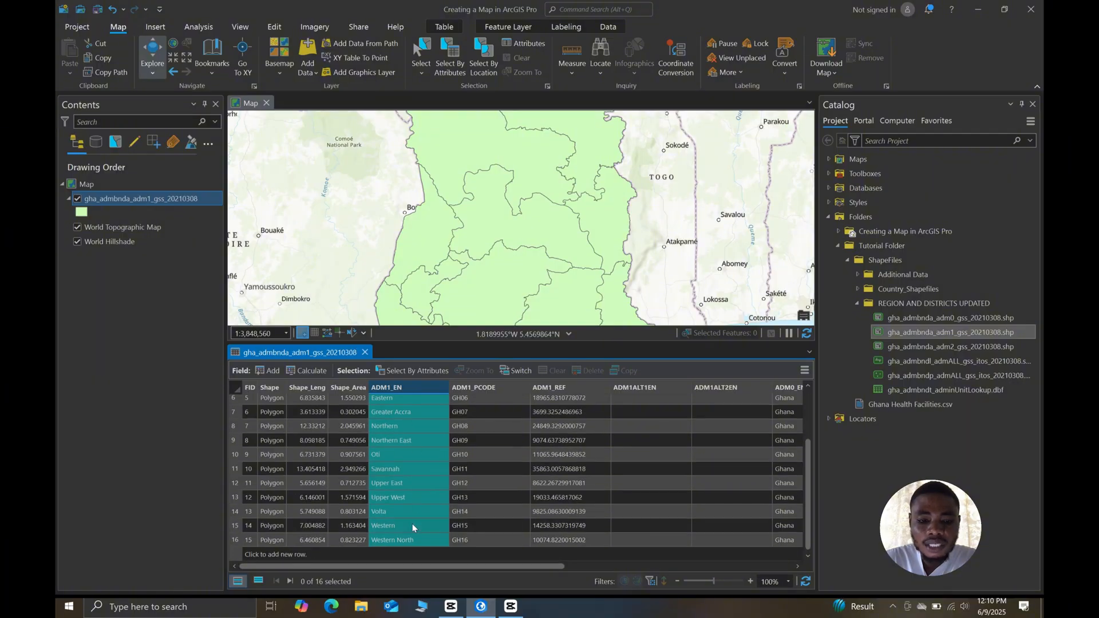
scroll(410, 448, "down", 2)
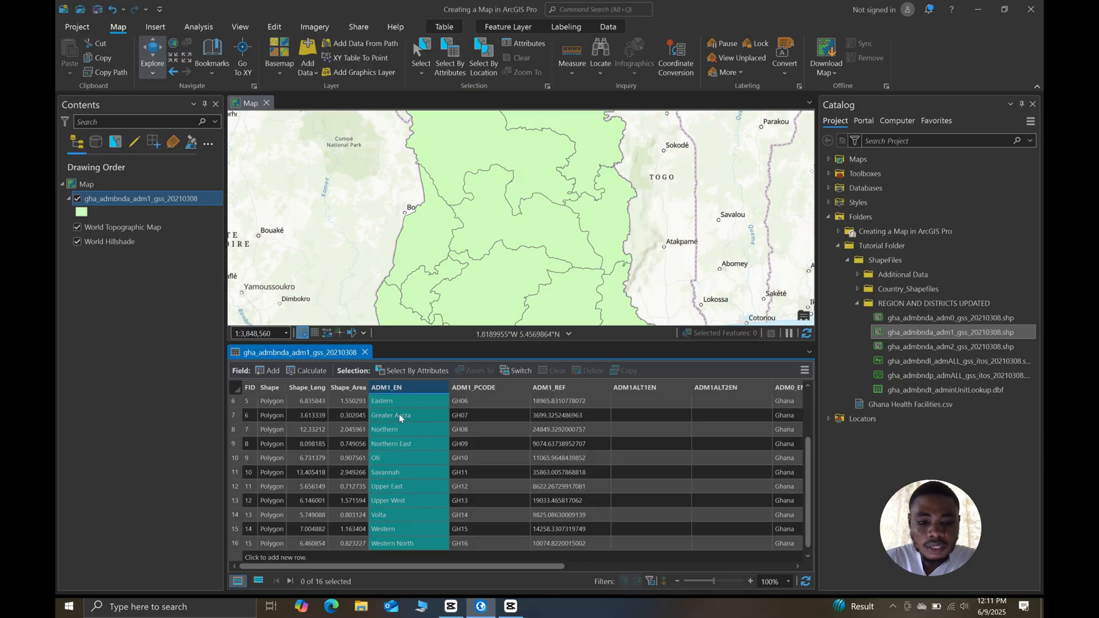
left_click(416, 417)
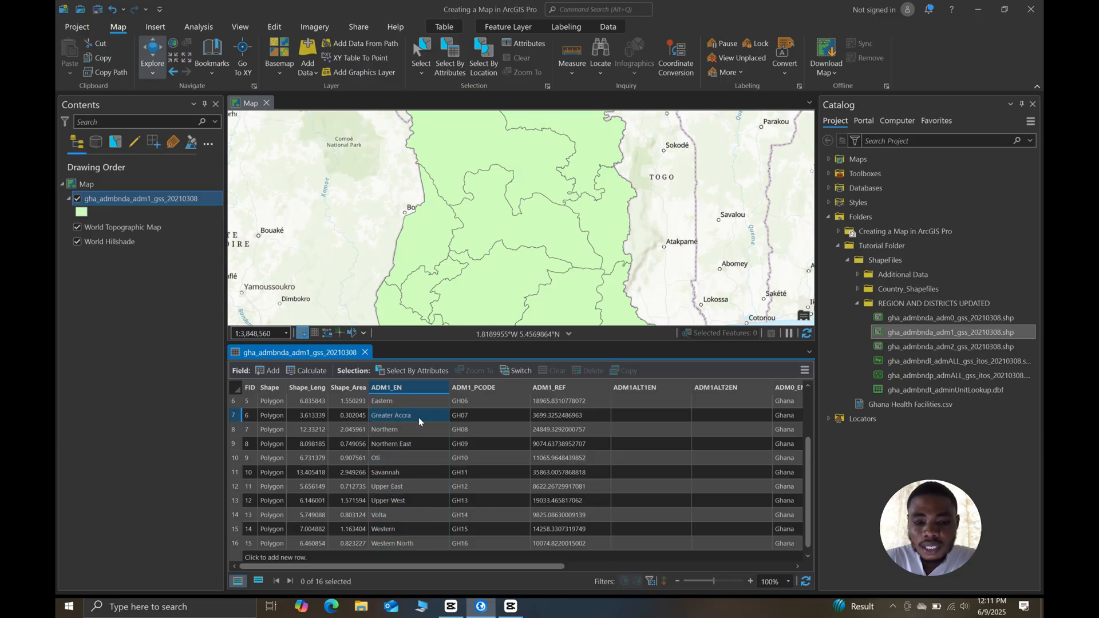
left_click(365, 353)
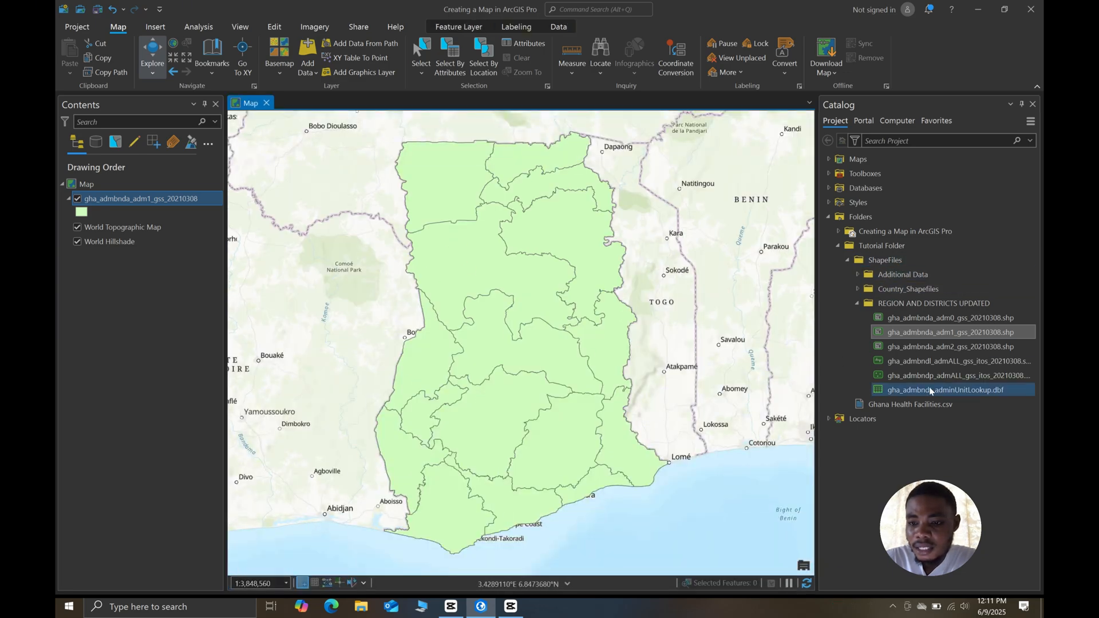
- Add Ghana Health Facilities.csv from the connected Tutorial Folder to the map as a standalone table
left_click(943, 390)
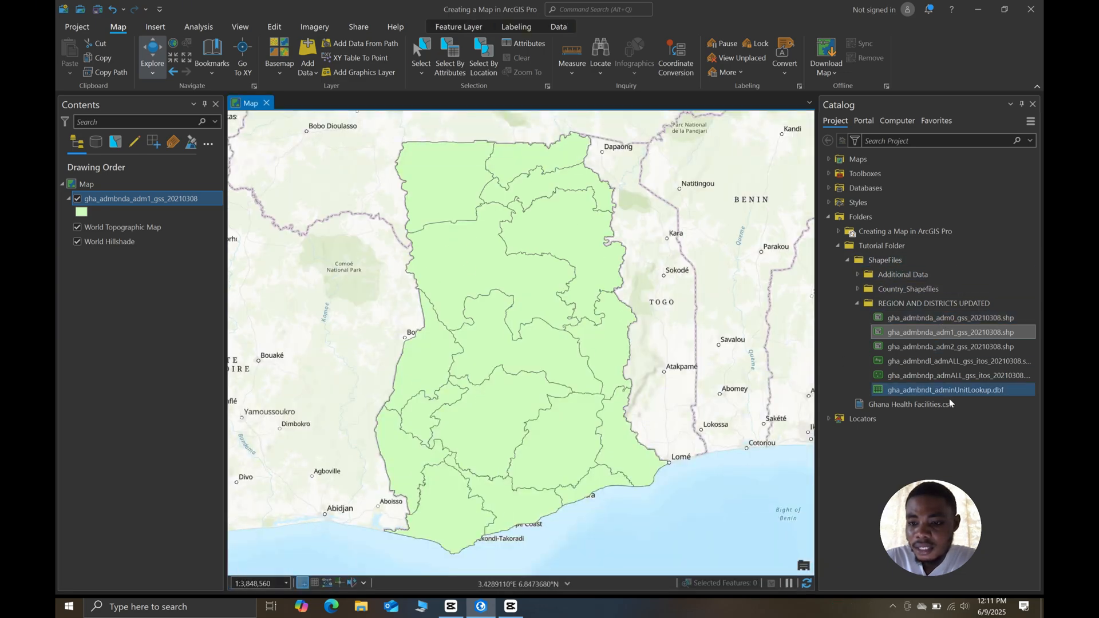
left_click(908, 404)
mouse_move(907, 404)
left_mouse_down()
mouse_move(558, 399)
mouse_move(541, 387)
left_mouse_up()
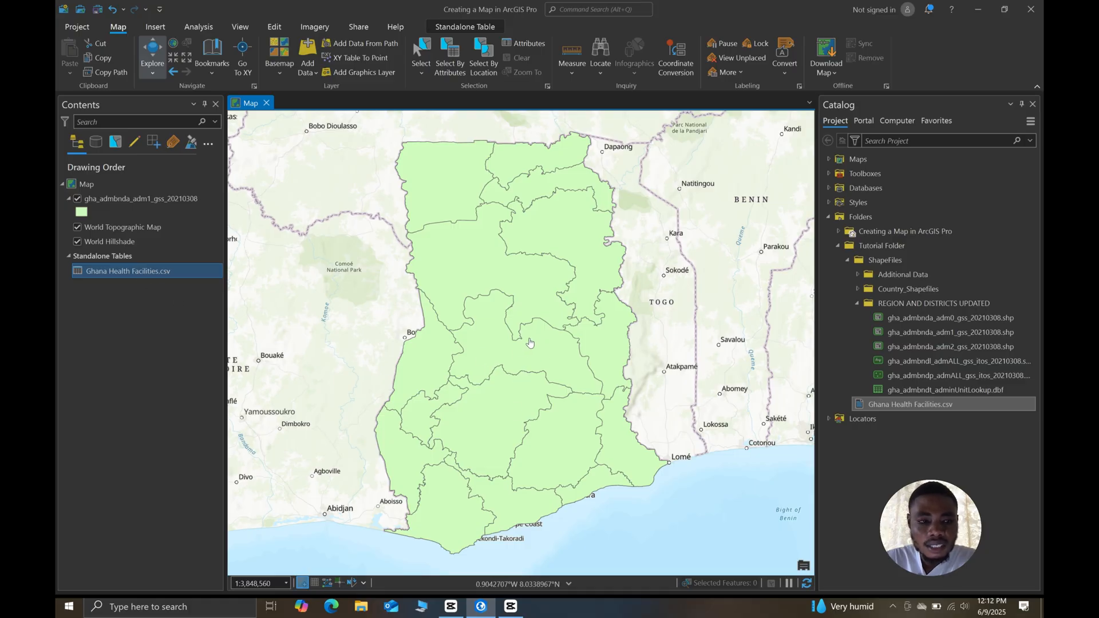
- Open the XY Table To Point tool for the Ghana Health Facilities.csv standalone table
left_click(143, 203)
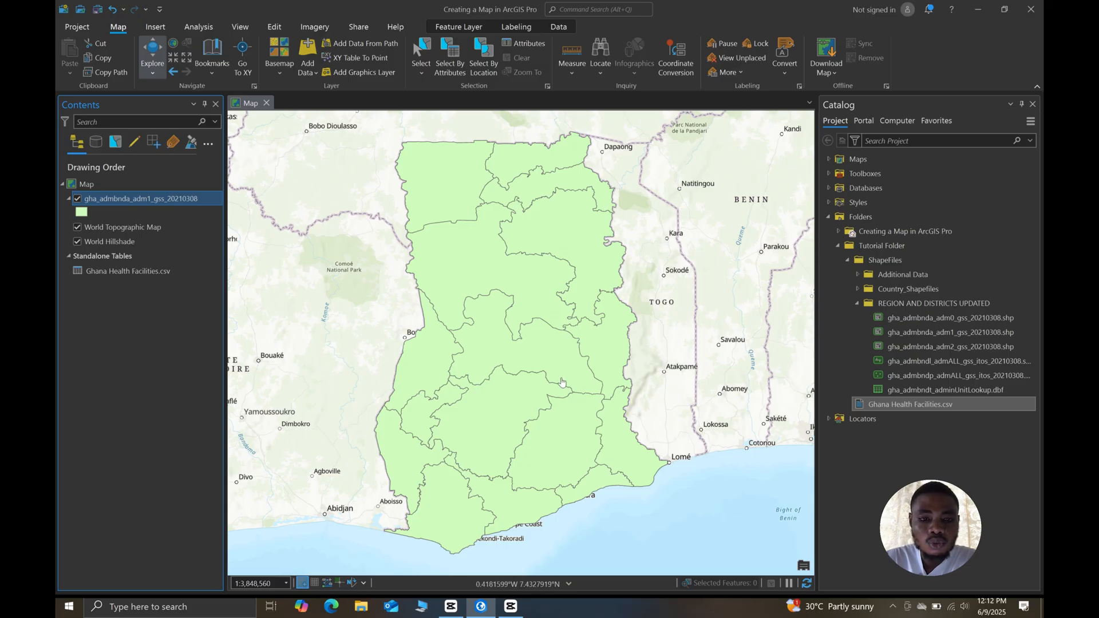
left_click(111, 272)
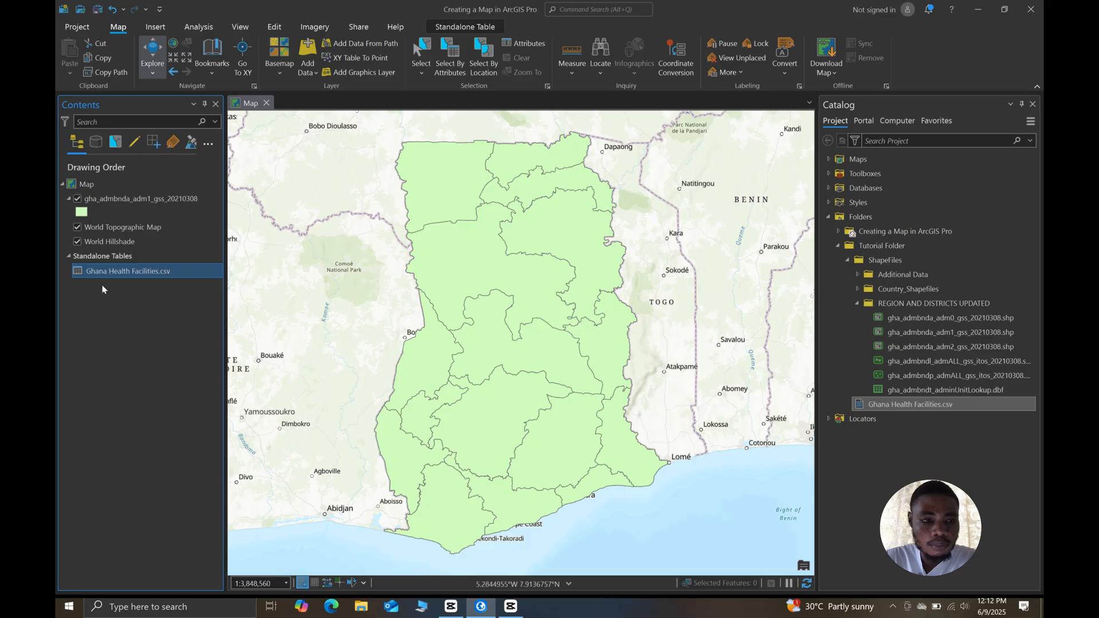
right_click(111, 272)
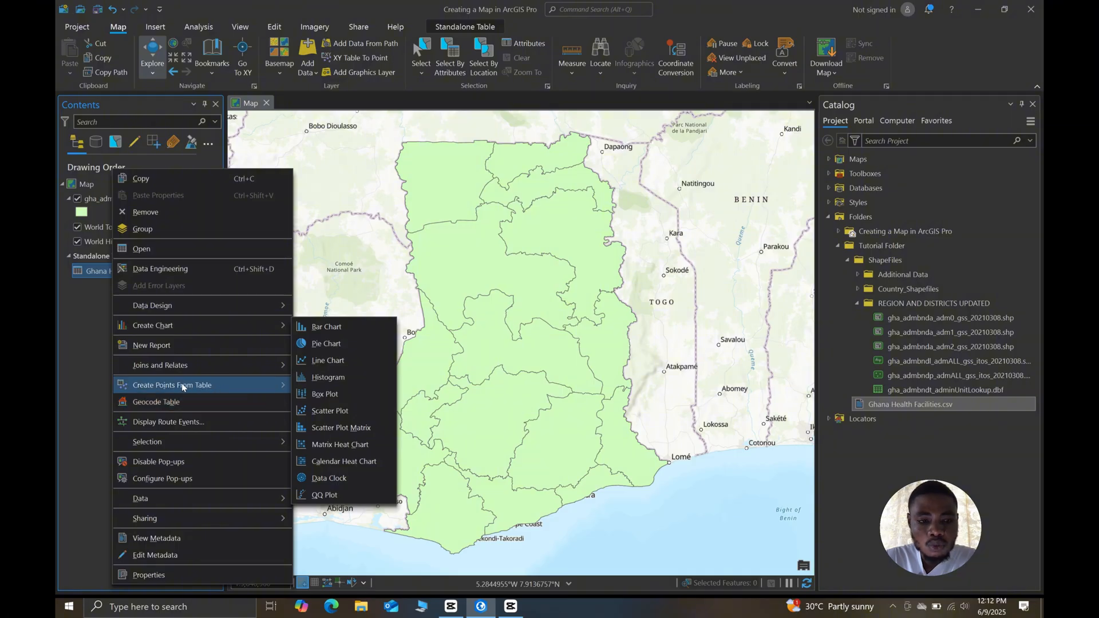
mouse_move(188, 389)
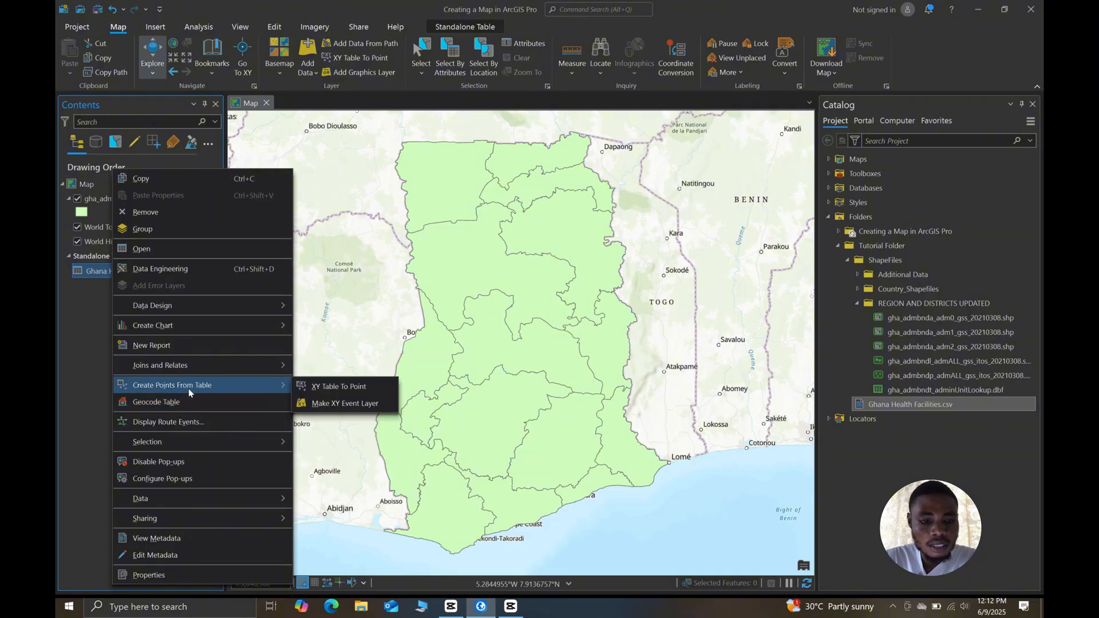
left_click(342, 386)
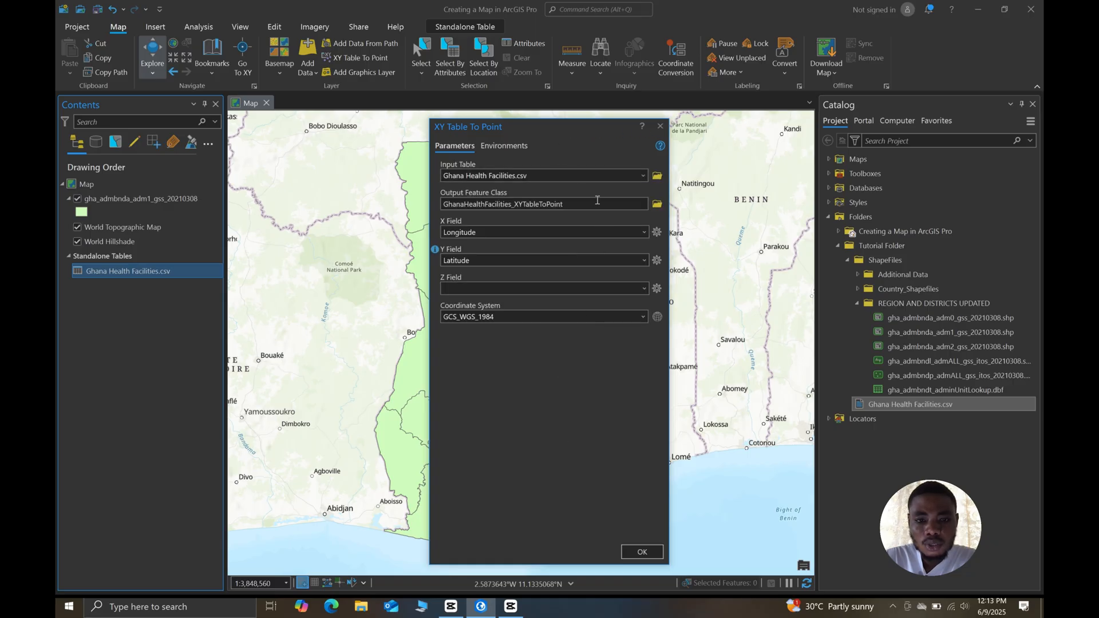
left_click_drag(532, 129, 502, 122)
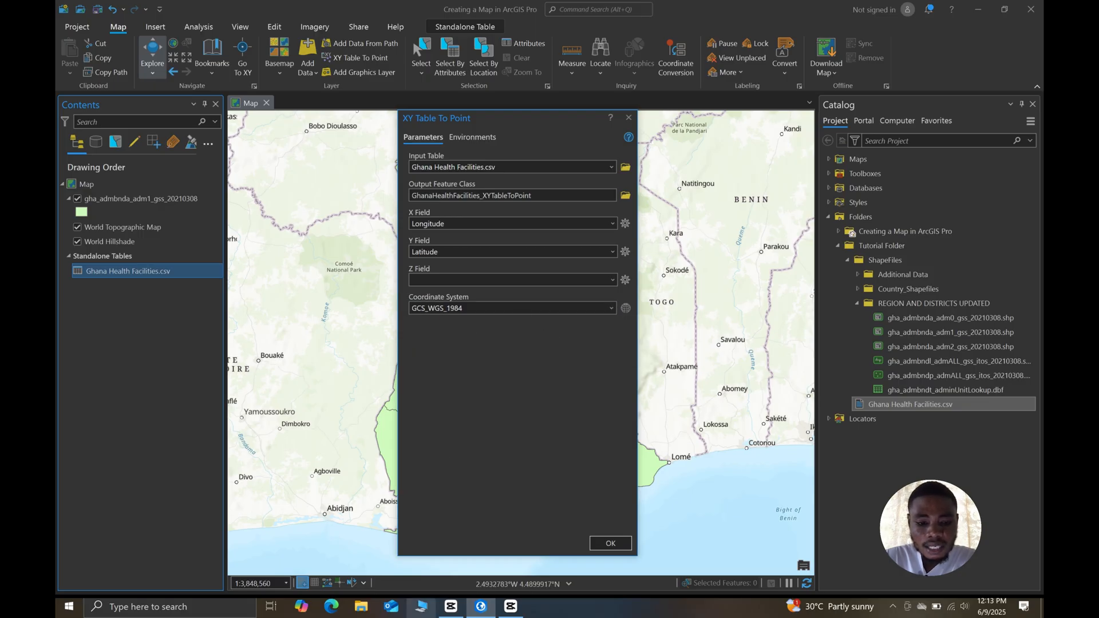
- Switch to File Explorer and open Ghana Health Facilities.csv from the Desktop's Tutorial Folder in Excel
key("super+e")
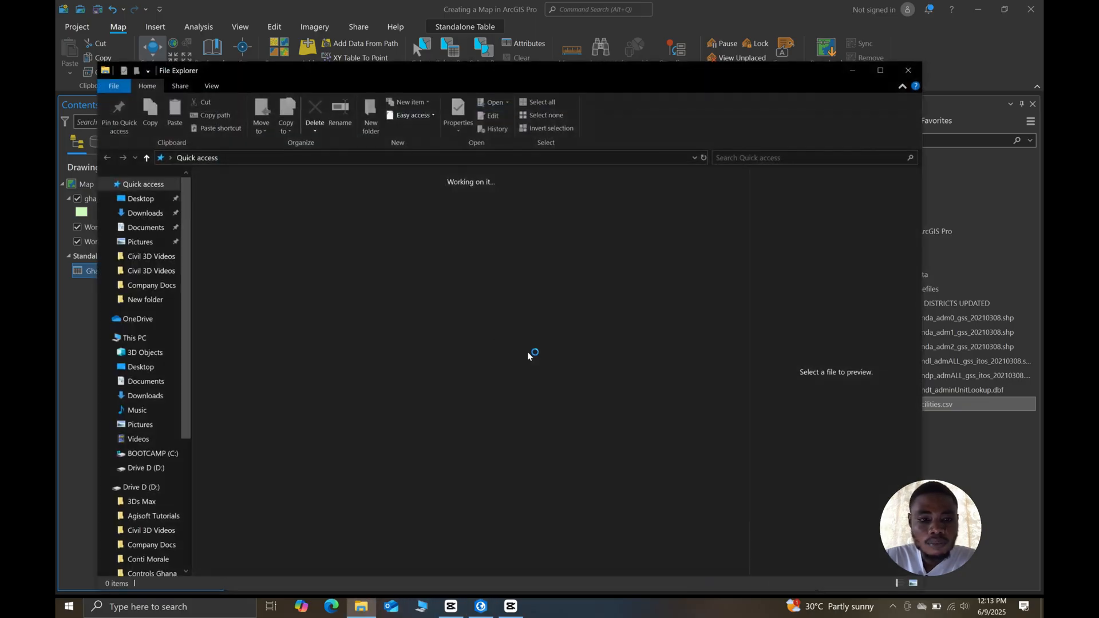
left_click(142, 198)
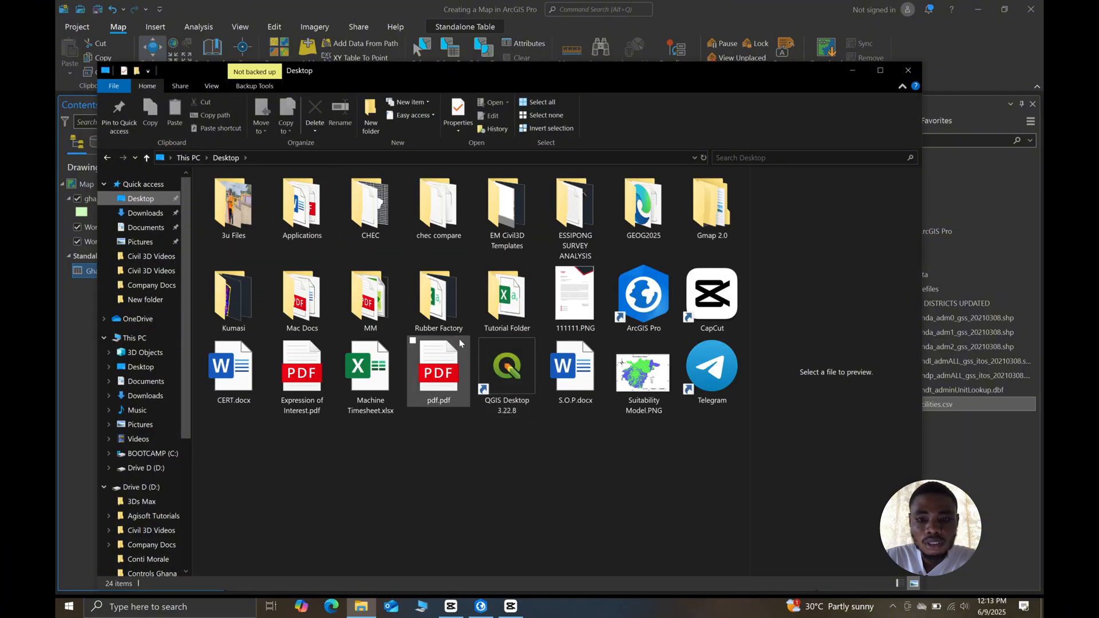
double_click(507, 297)
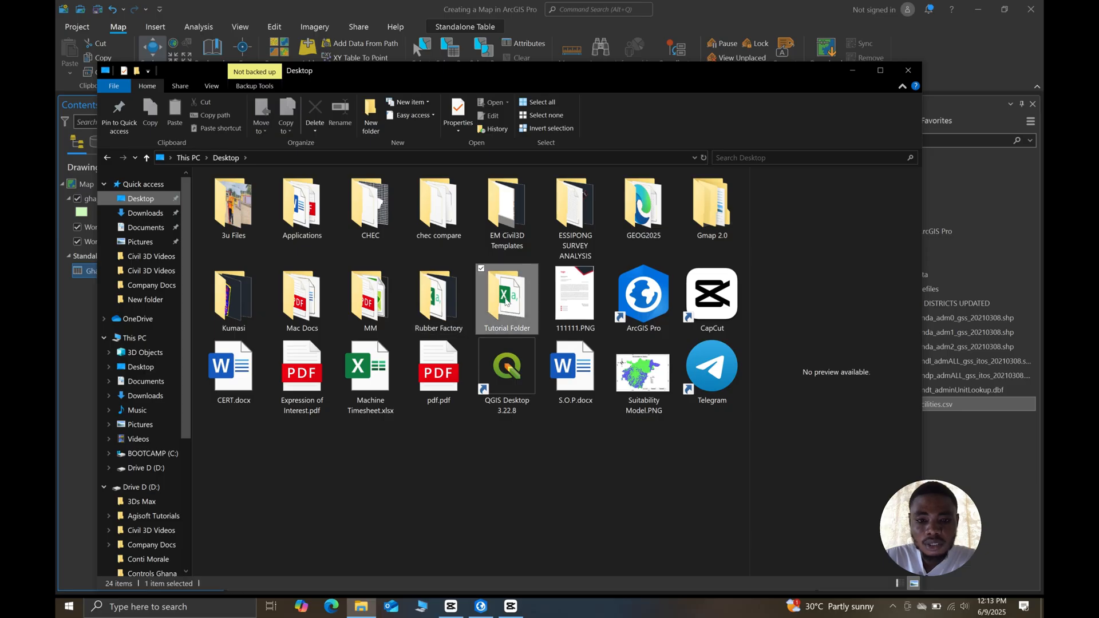
left_click(303, 216)
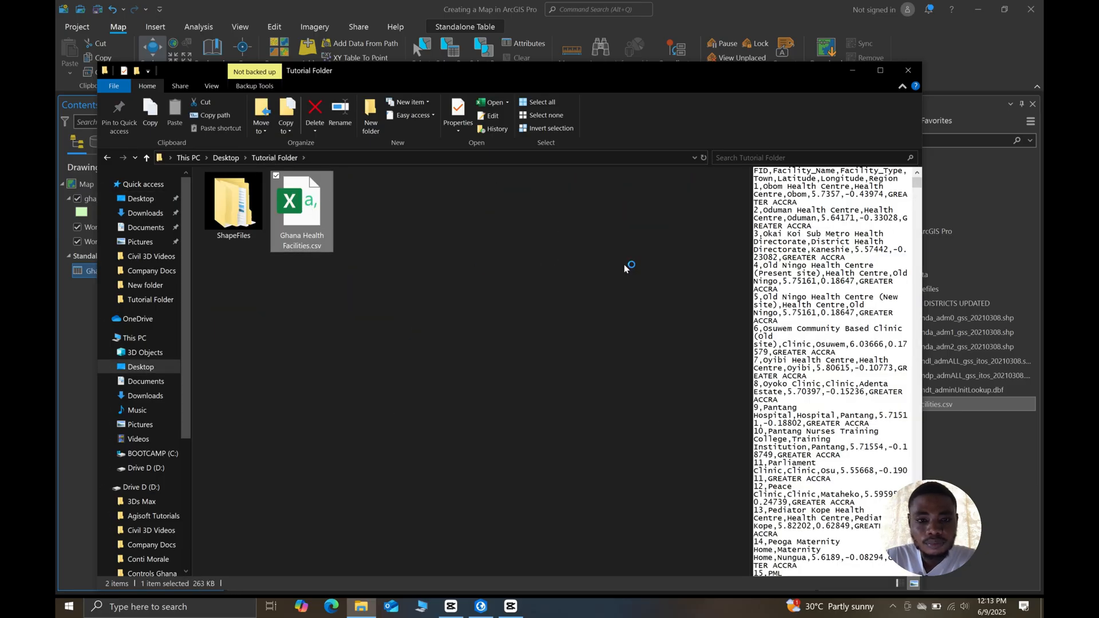
key("Return")
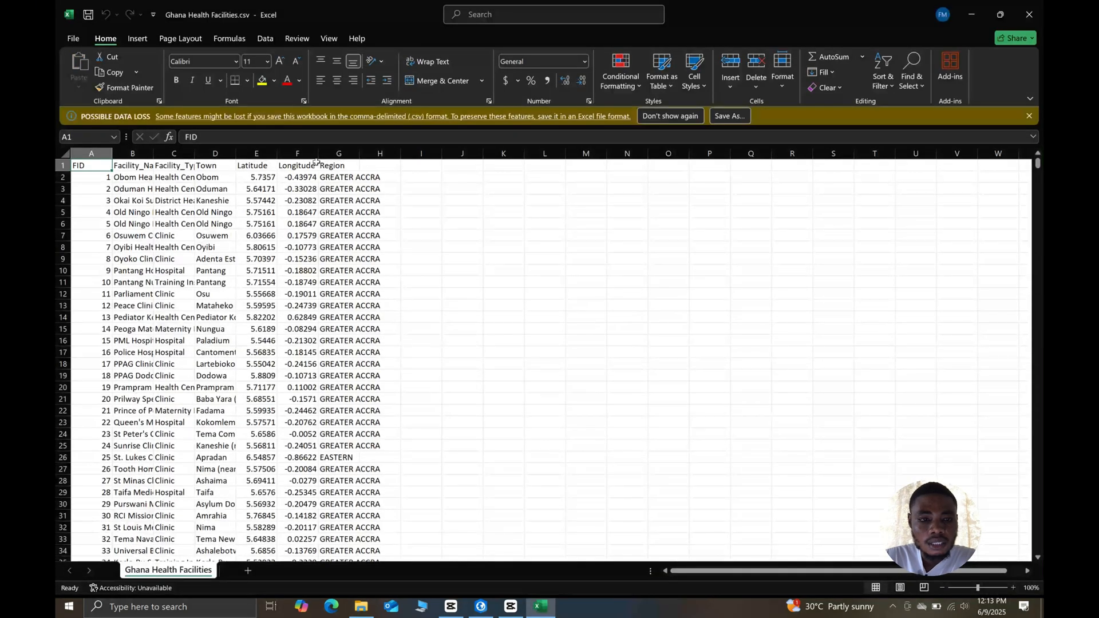
- Widen the Latitude and Longitude columns, examine the facility coordinates, and close the workbook and File Explorer
left_click_drag(319, 154, 296, 152)
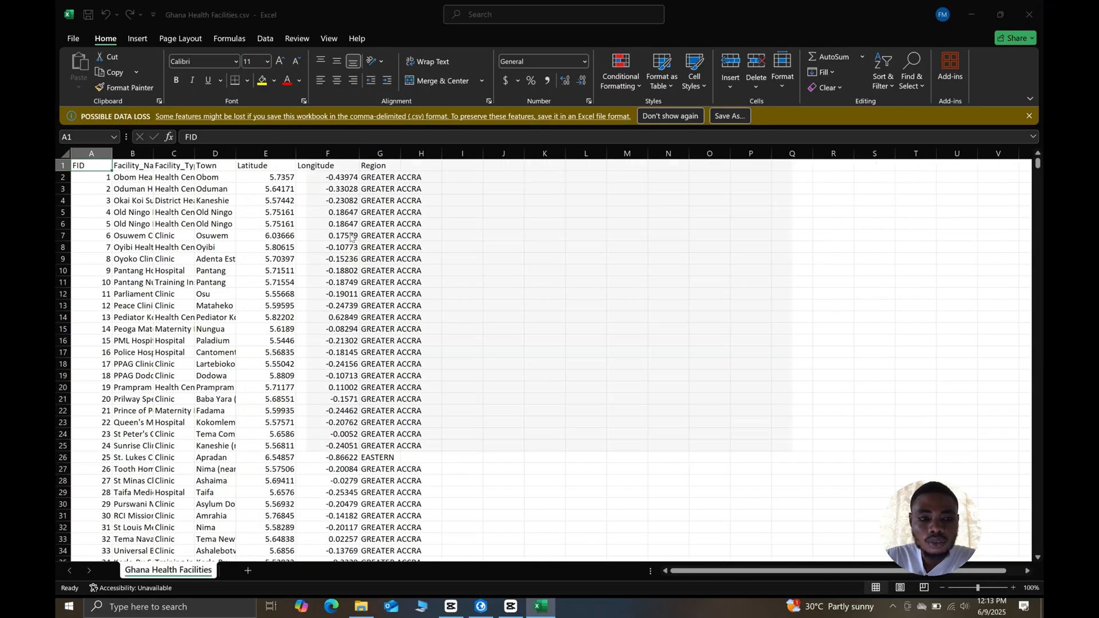
left_click(790, 143)
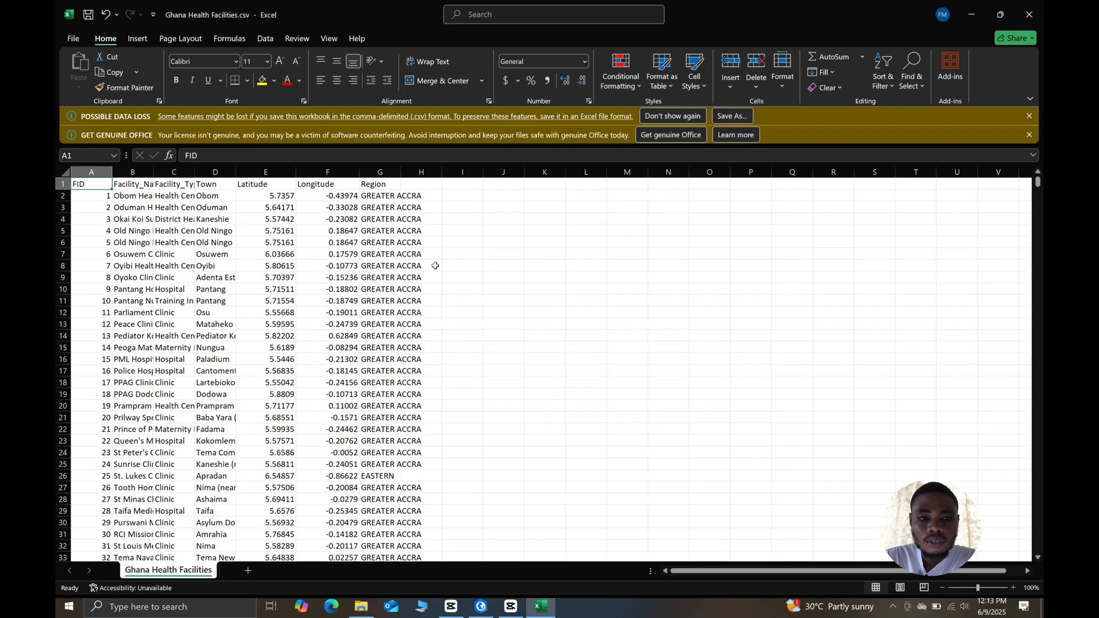
scroll(274, 275, "down", 2)
scroll(292, 292, "up", 2)
left_click(1029, 14)
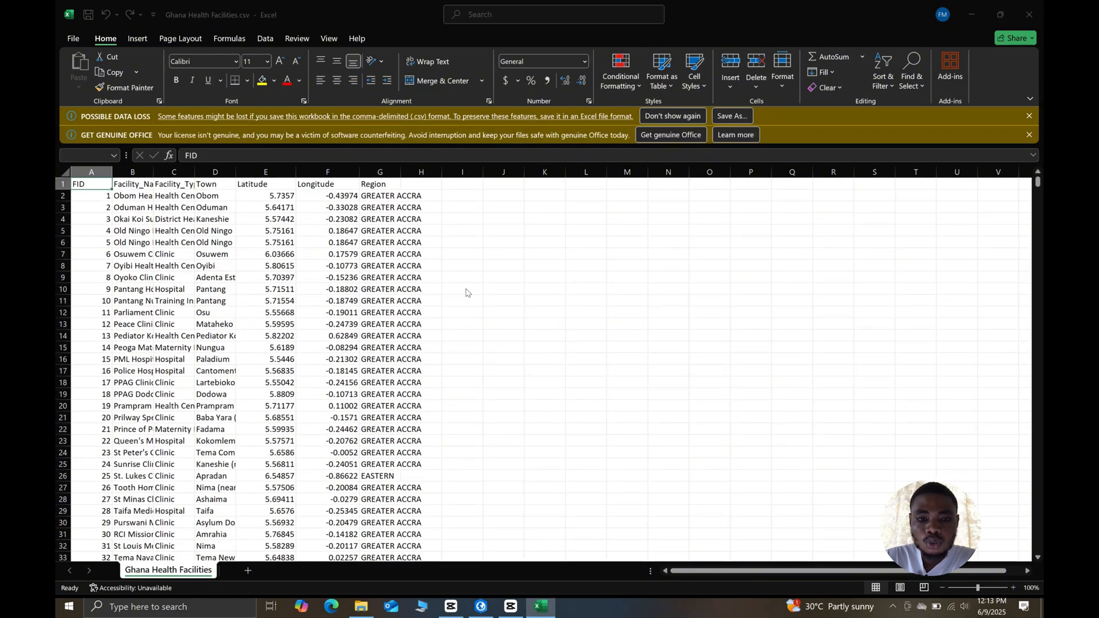
left_click(598, 392)
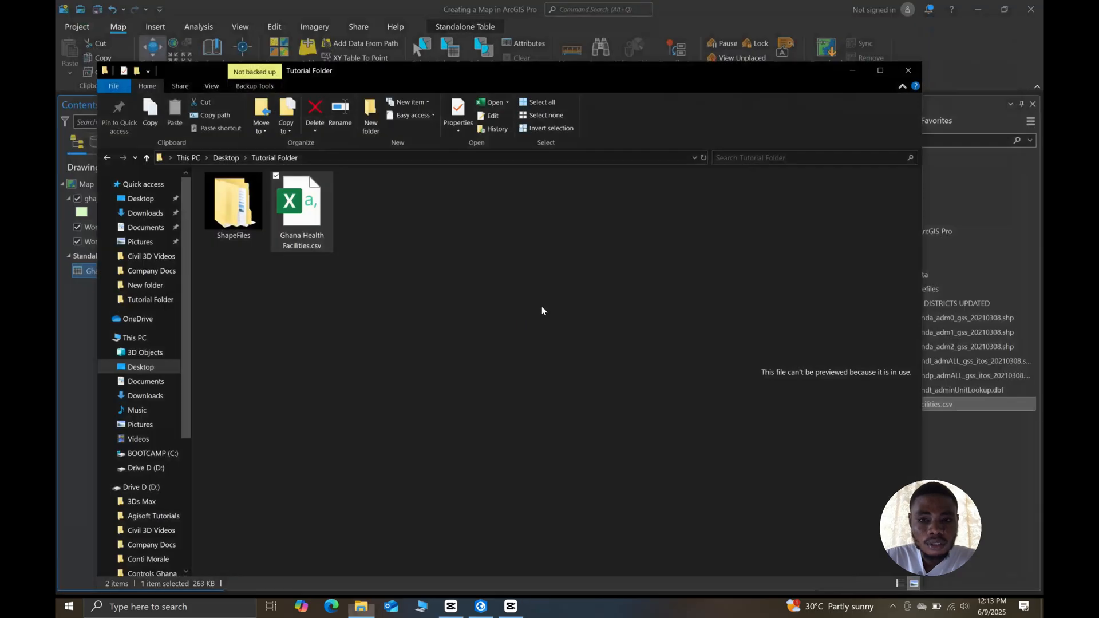
left_click(908, 72)
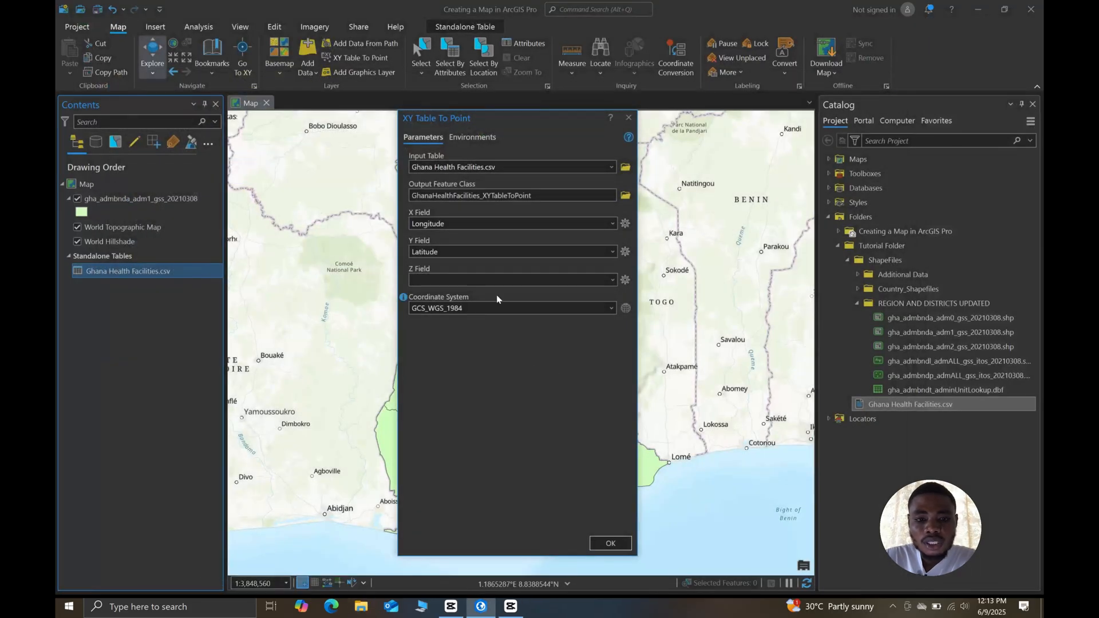
- Run XY Table To Point with Longitude as X, Latitude as Y and the GCS_WGS_1984 coordinate system, and close the result message
left_click(612, 307)
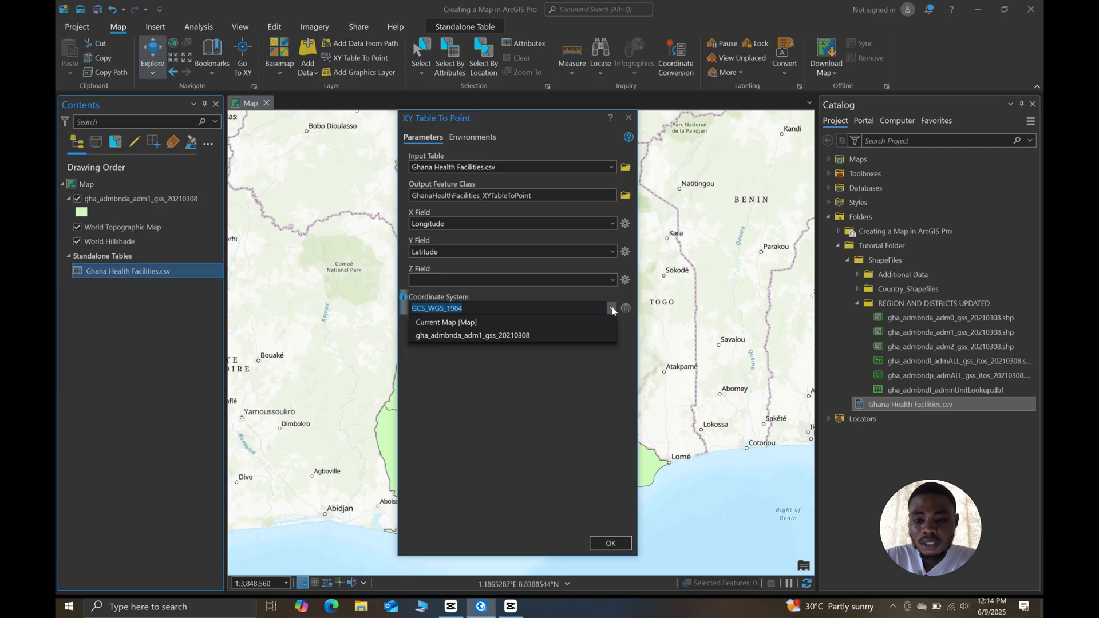
left_click(458, 322)
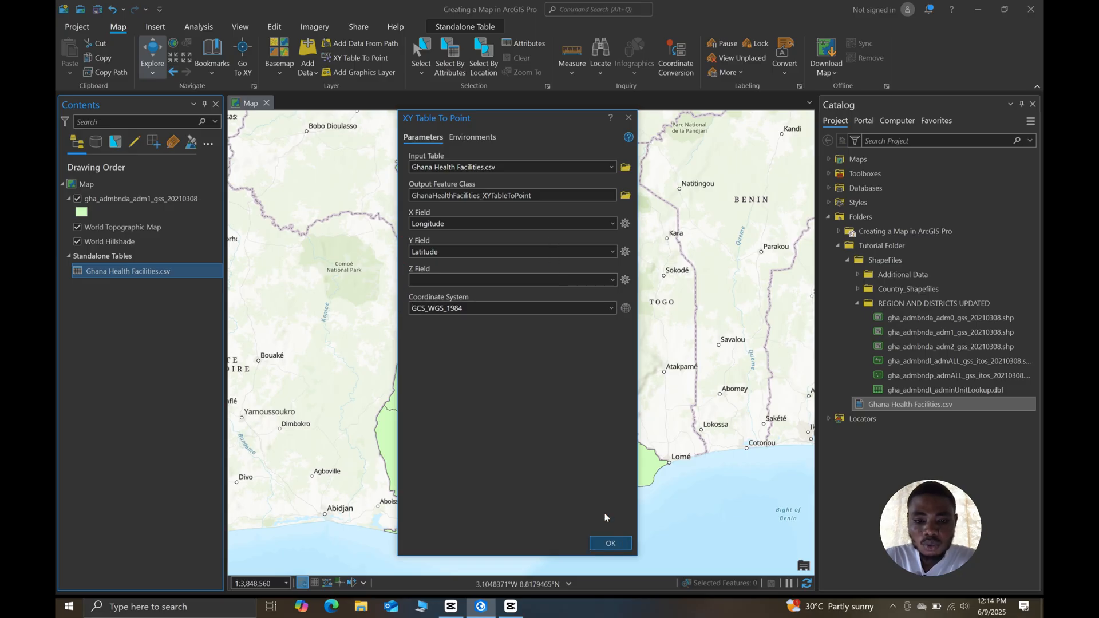
left_click(609, 543)
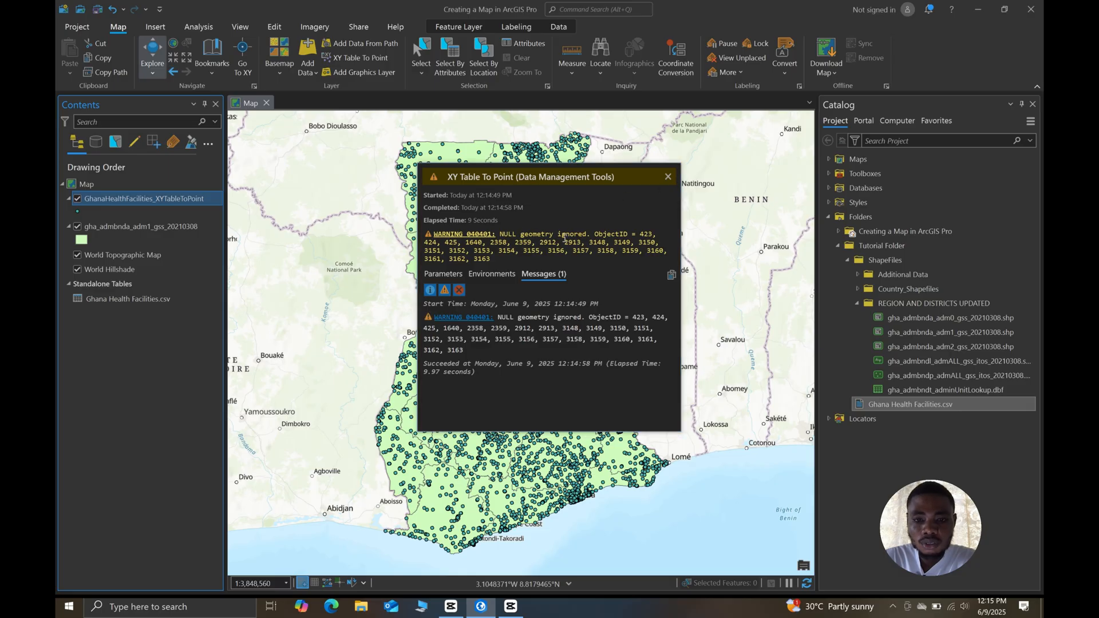
left_click(668, 177)
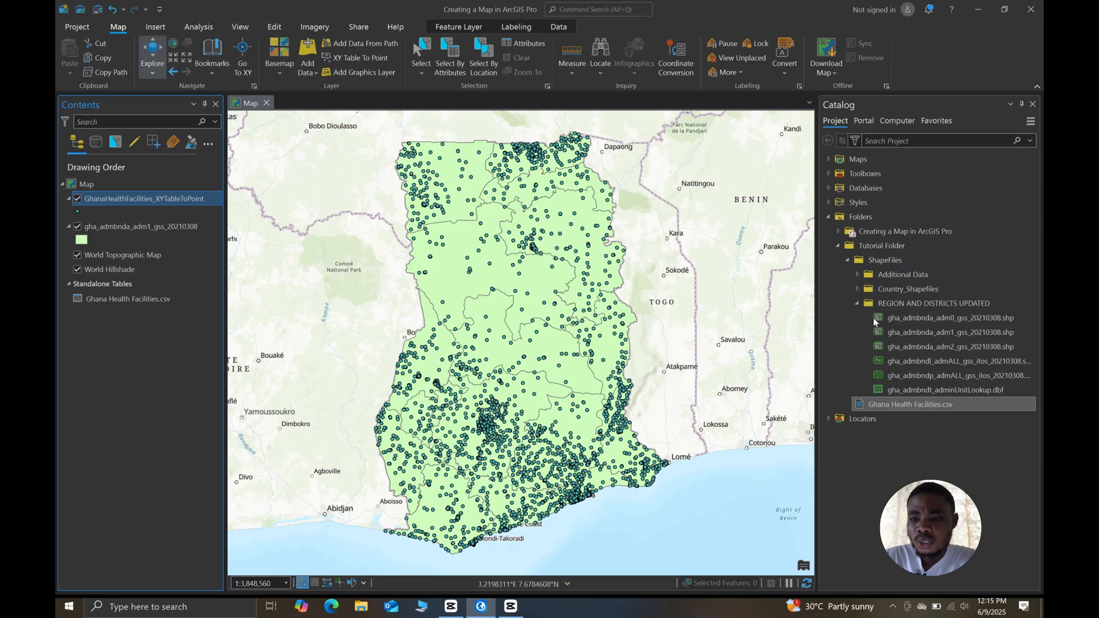
- Add Roads.shp to the map from the Country_Shapefiles folder in the connected Tutorial Folder
left_click(857, 289)
left_click(874, 303)
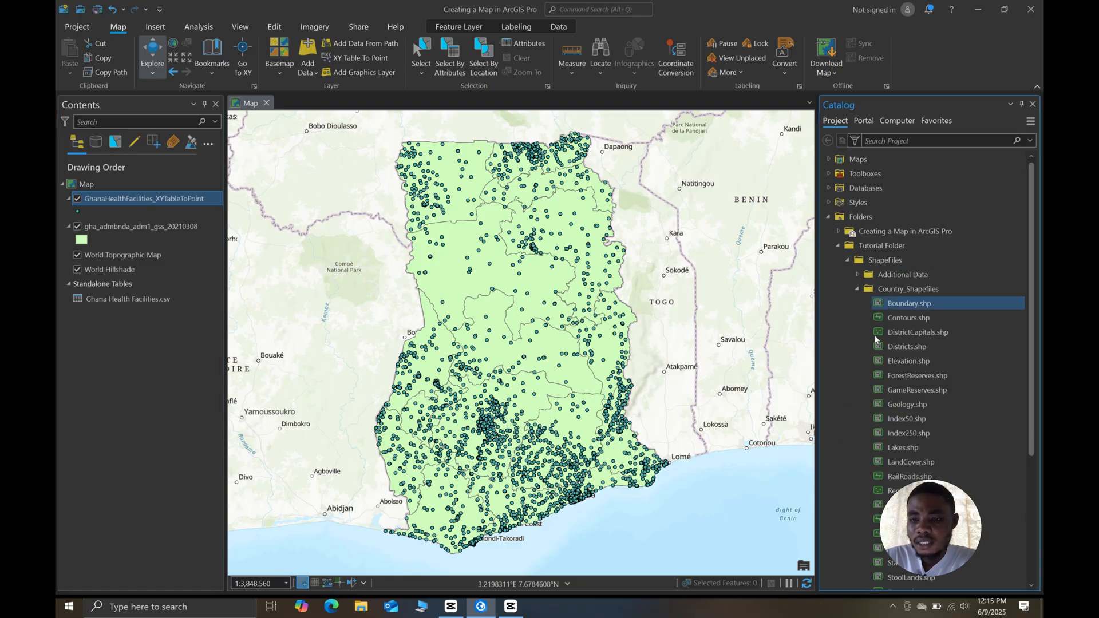
scroll(890, 421, "down", 1)
scroll(905, 506, "down", 2)
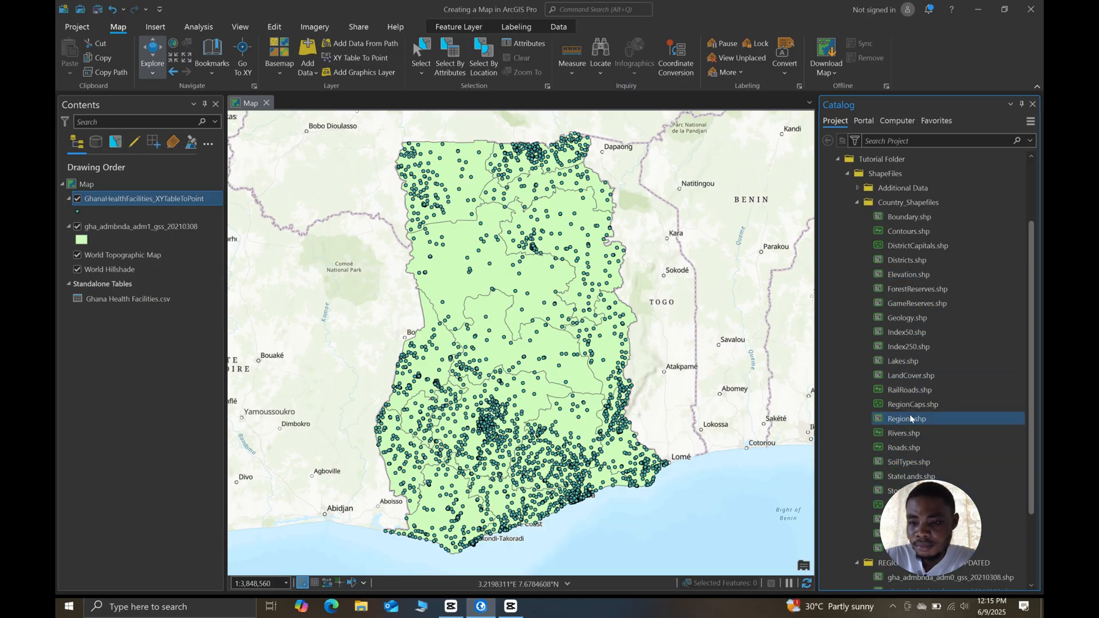
key("Down")
key("Down")
key("Down")
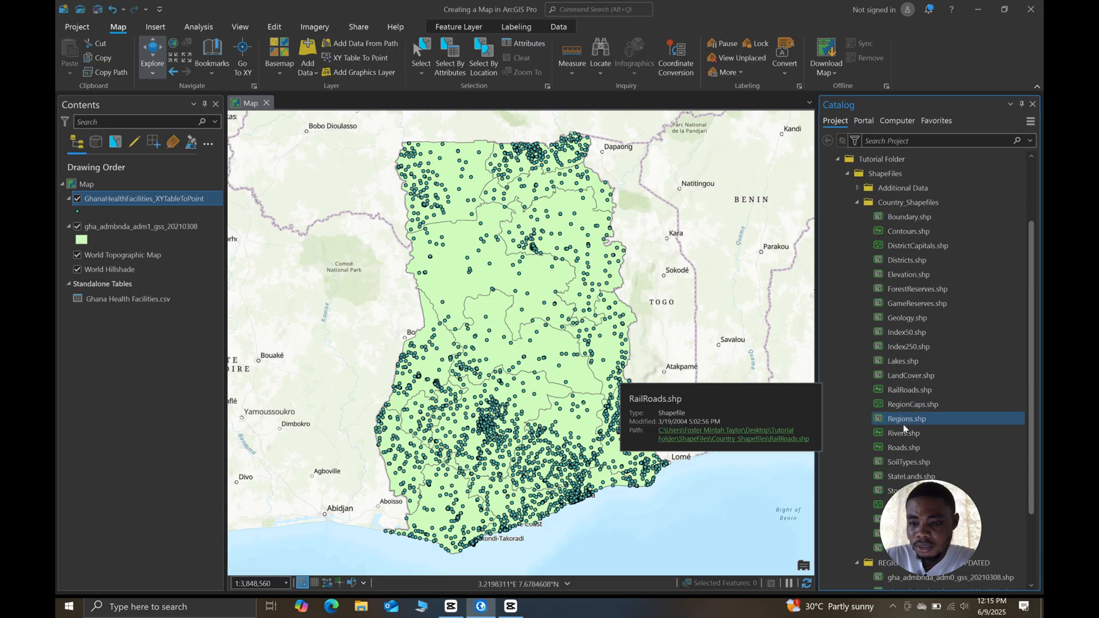
left_click_drag(545, 443, 542, 440)
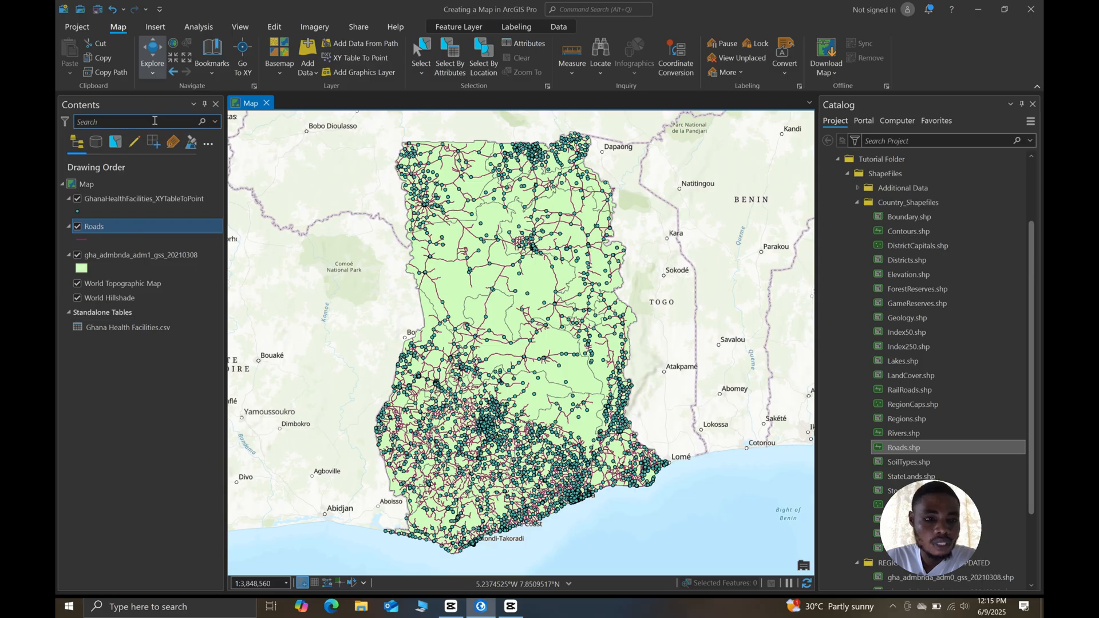
- Rename the GhanaHealthFacilities_XYTableToPoint layer as Ghana Health Facilities
left_click(184, 198)
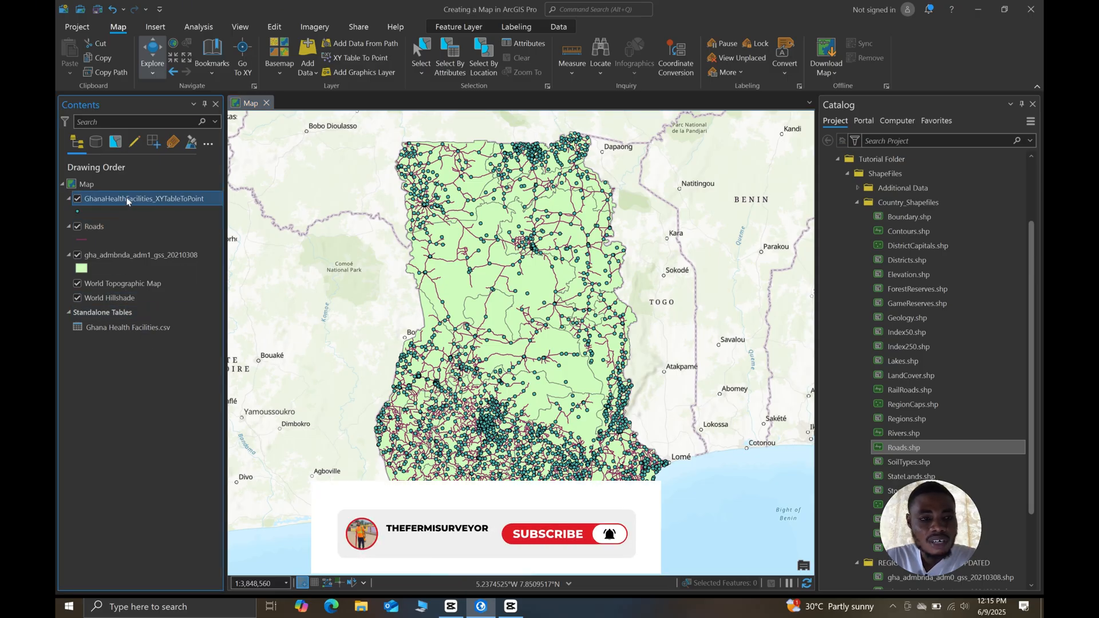
left_click(177, 201)
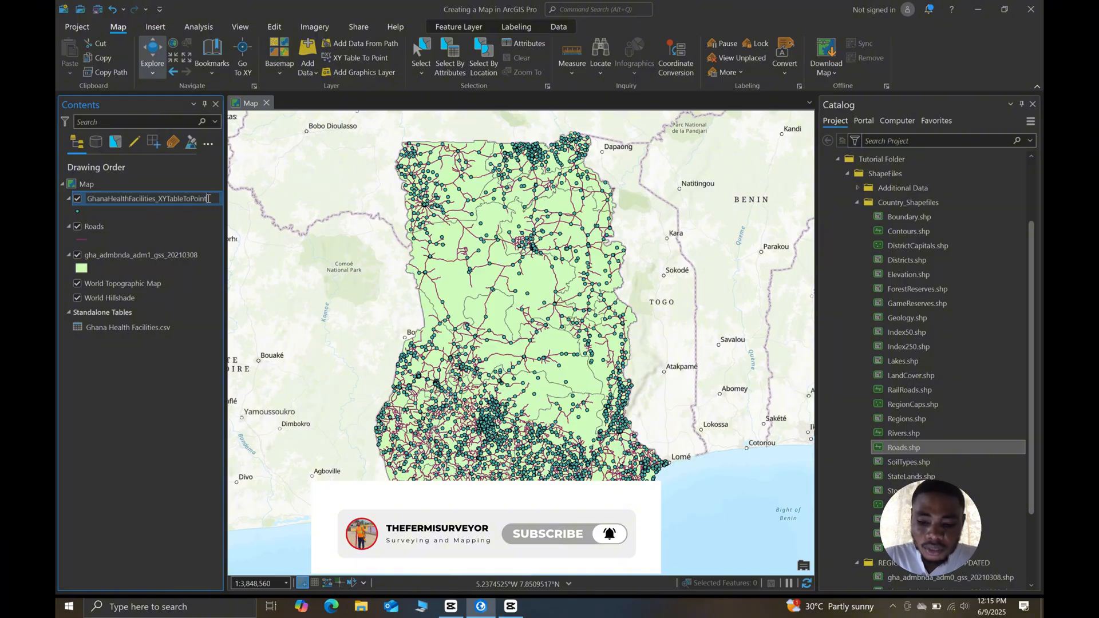
key("BackSpace")
key("BackSpace")
key("BackSpace")
key("BackSpace")
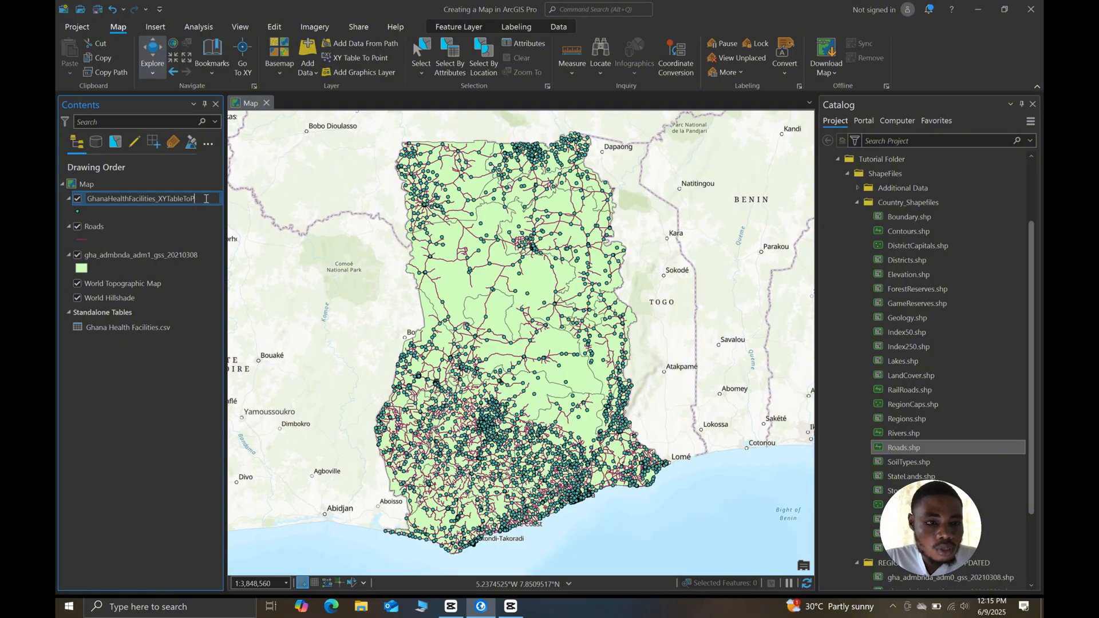
key("BackSpace")
key("BackSpace")
key("BackSpace")
key("BackSpace")
key("BackSpace")
key("BackSpace")
key("BackSpace")
key("BackSpace")
key("BackSpace")
key("BackSpace")
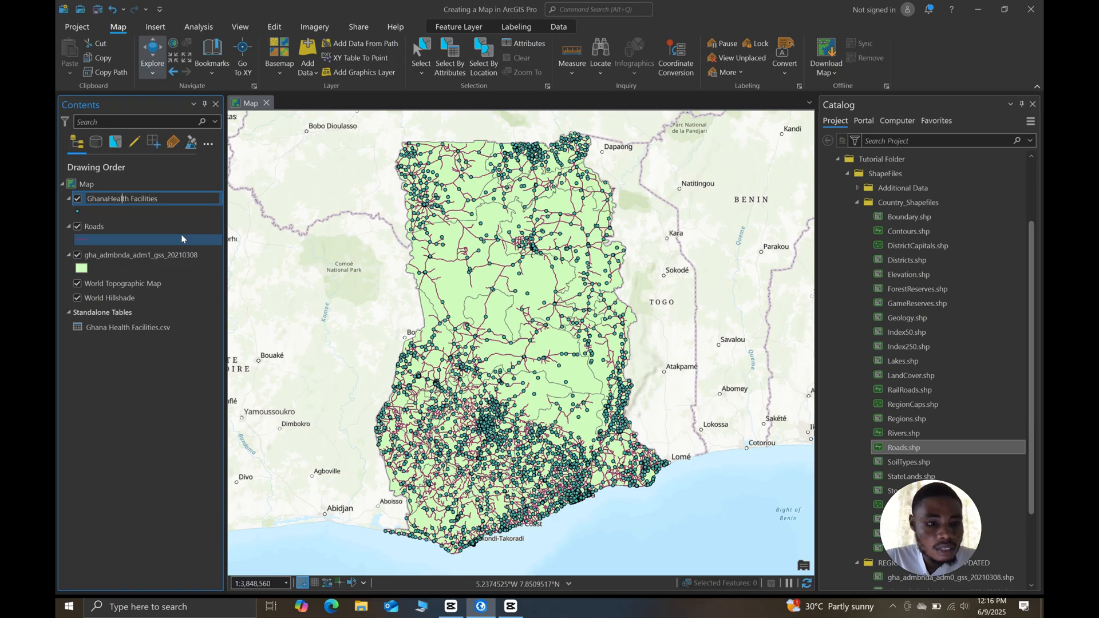
key("Left")
key("Left")
key("Left")
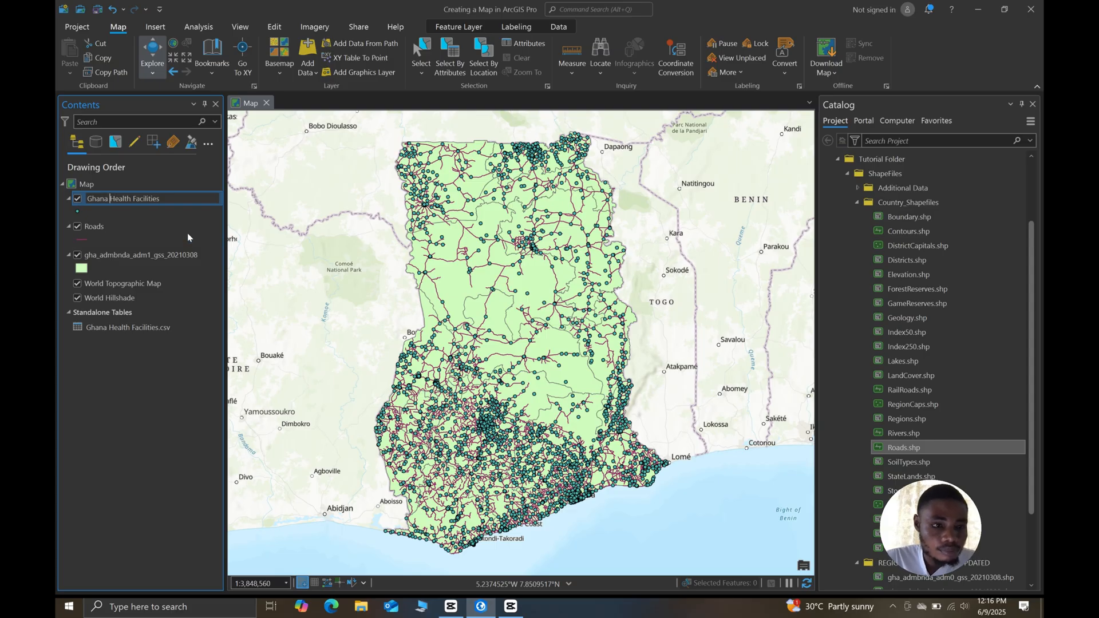
key("Return")
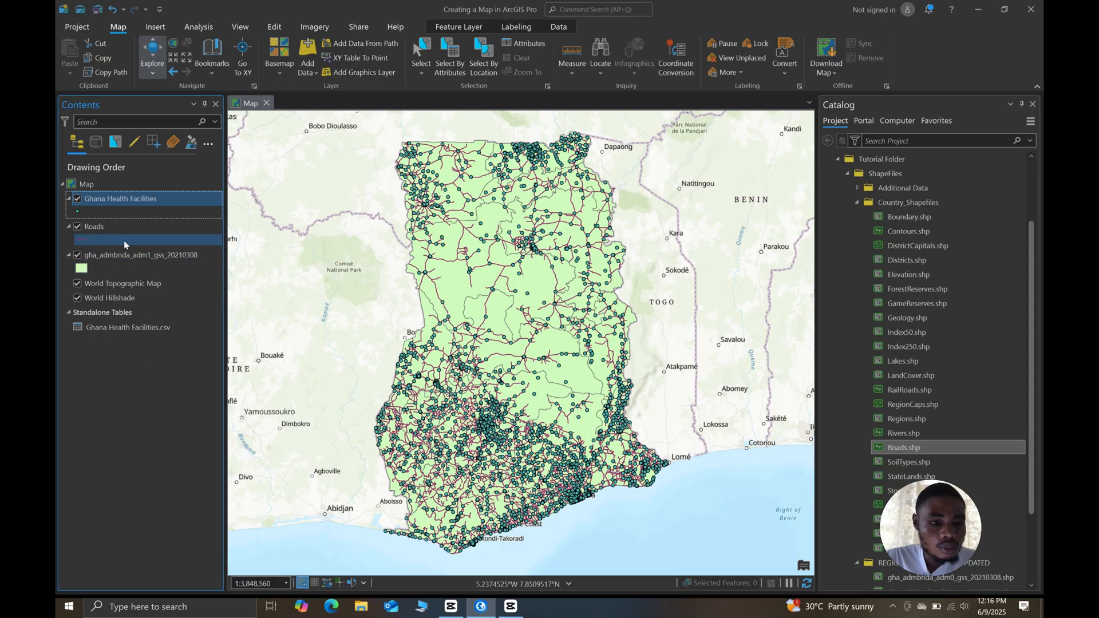
- Rename the gha_admbnda_adm1_gss_20210308 layer as Administrative regions
left_click(134, 256)
left_click(153, 260)
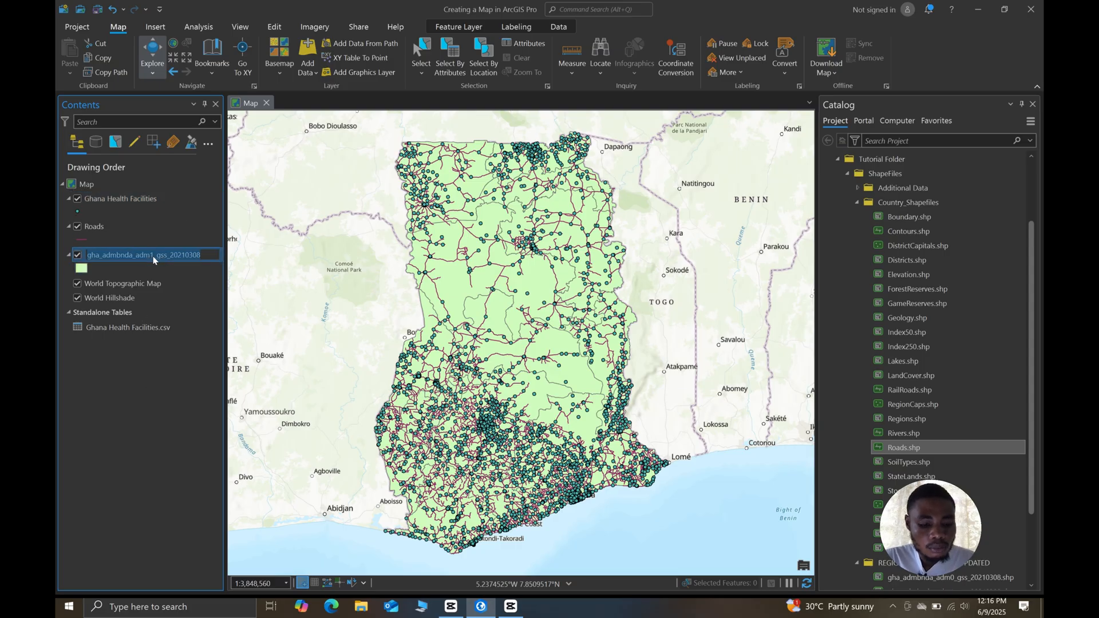
type("Administrative regions")
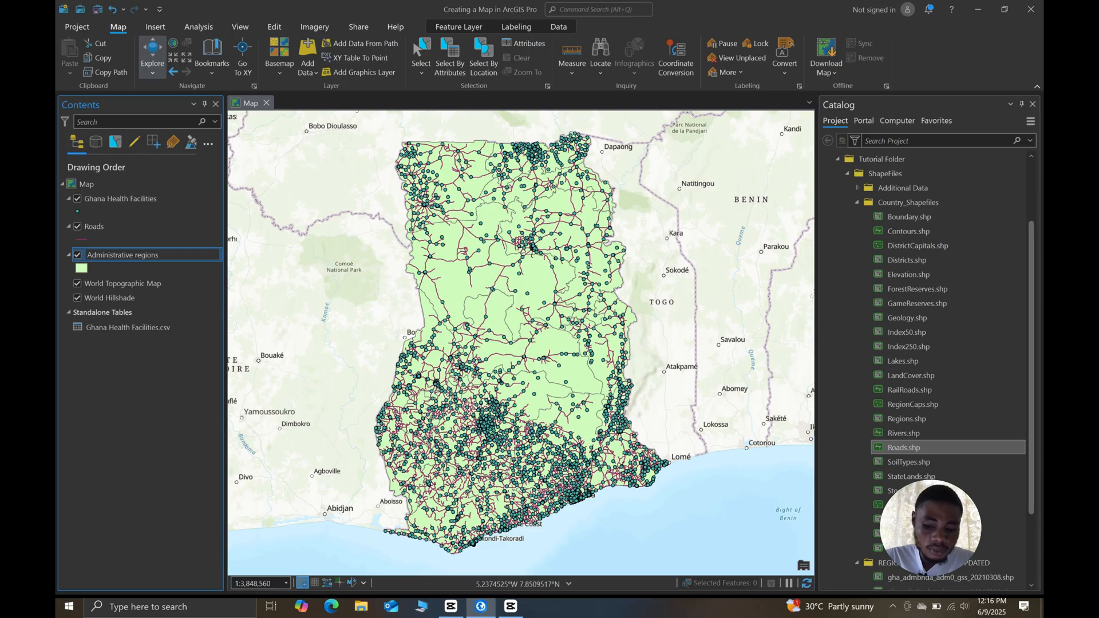
key("Return")
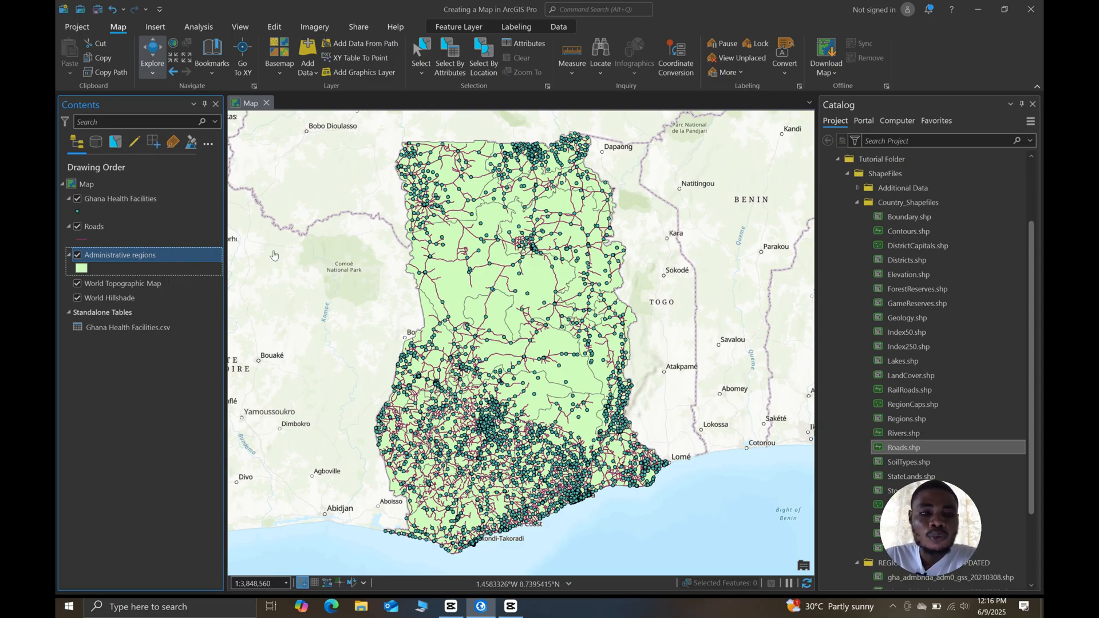
- Turn off the visibility of the Ghana Health Facilities and Roads layers
left_click(77, 199)
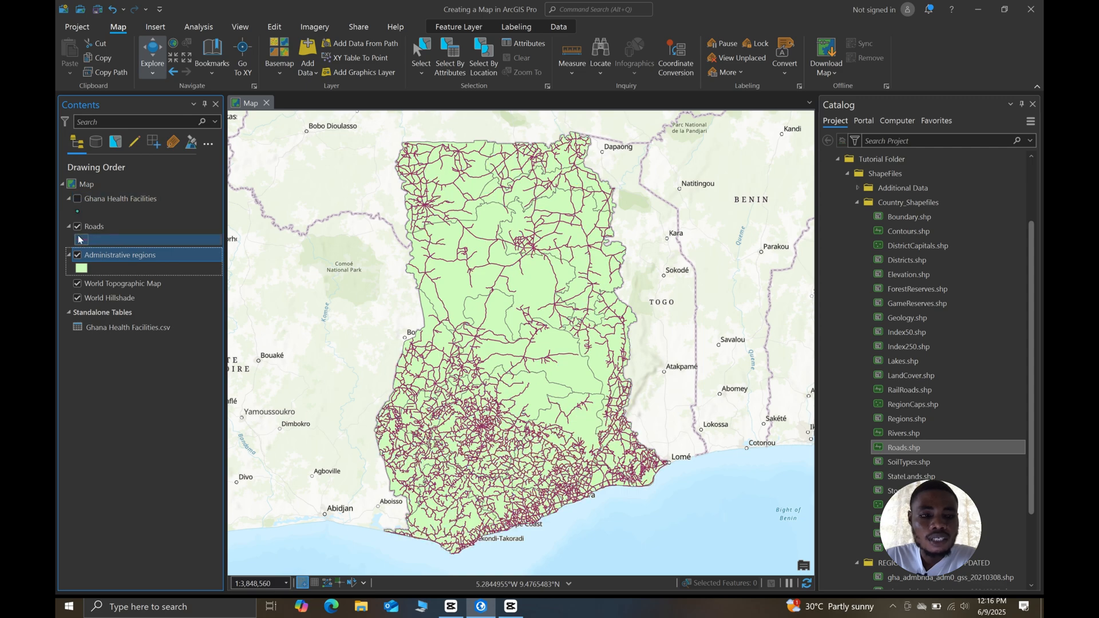
left_click(77, 227)
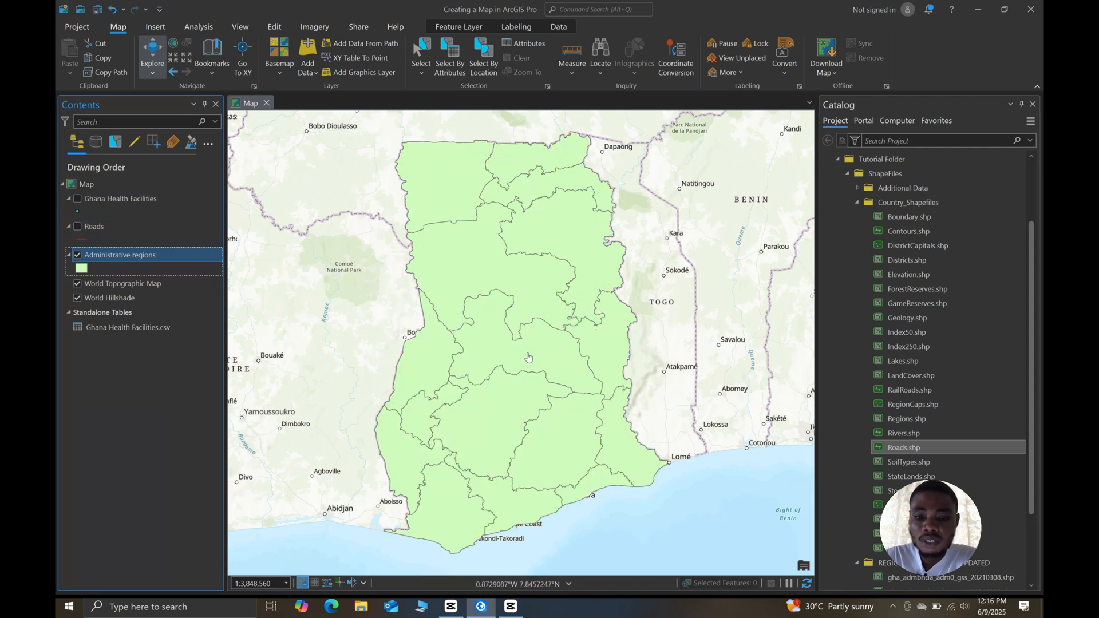